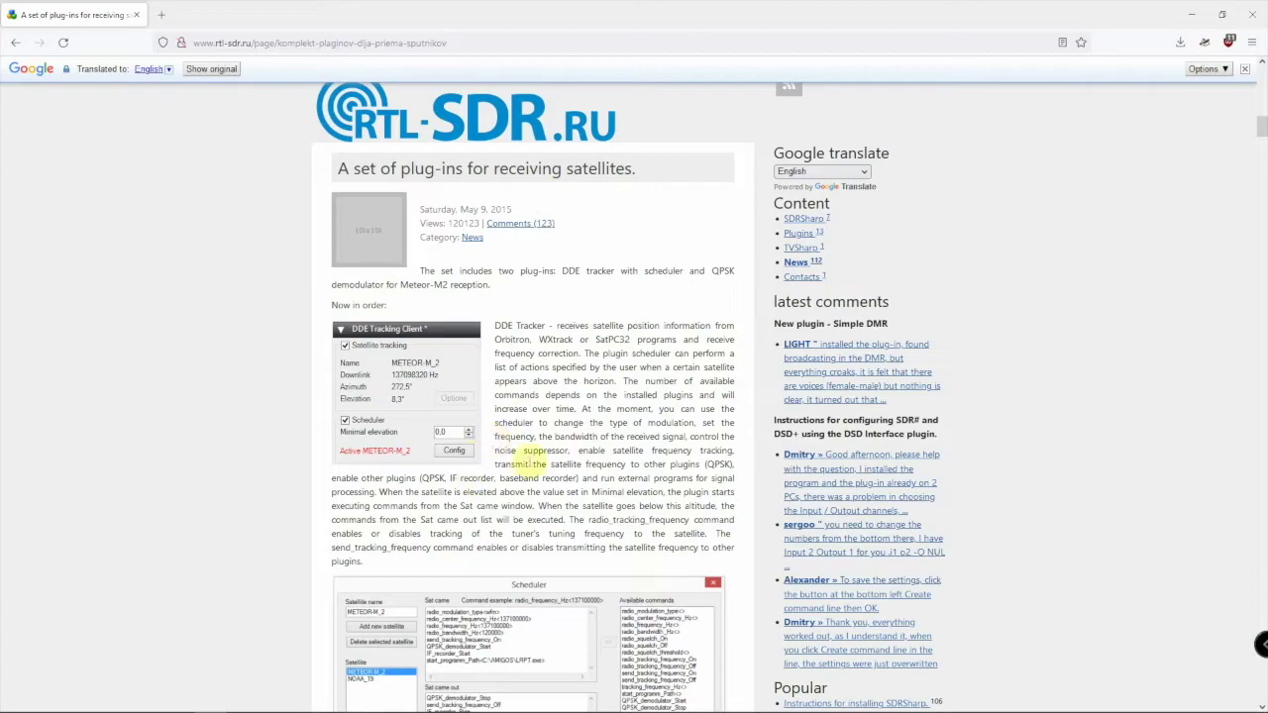
Scroll the translated rtl-sdr.ru article down to the DDE Tracker and QPSK Demodulator download links
{"action": "scroll", "coordinate": [516, 470], "scroll_direction": "down", "scroll_amount": 4}
{"action": "scroll", "coordinate": [516, 470], "scroll_direction": "down", "scroll_amount": 5}
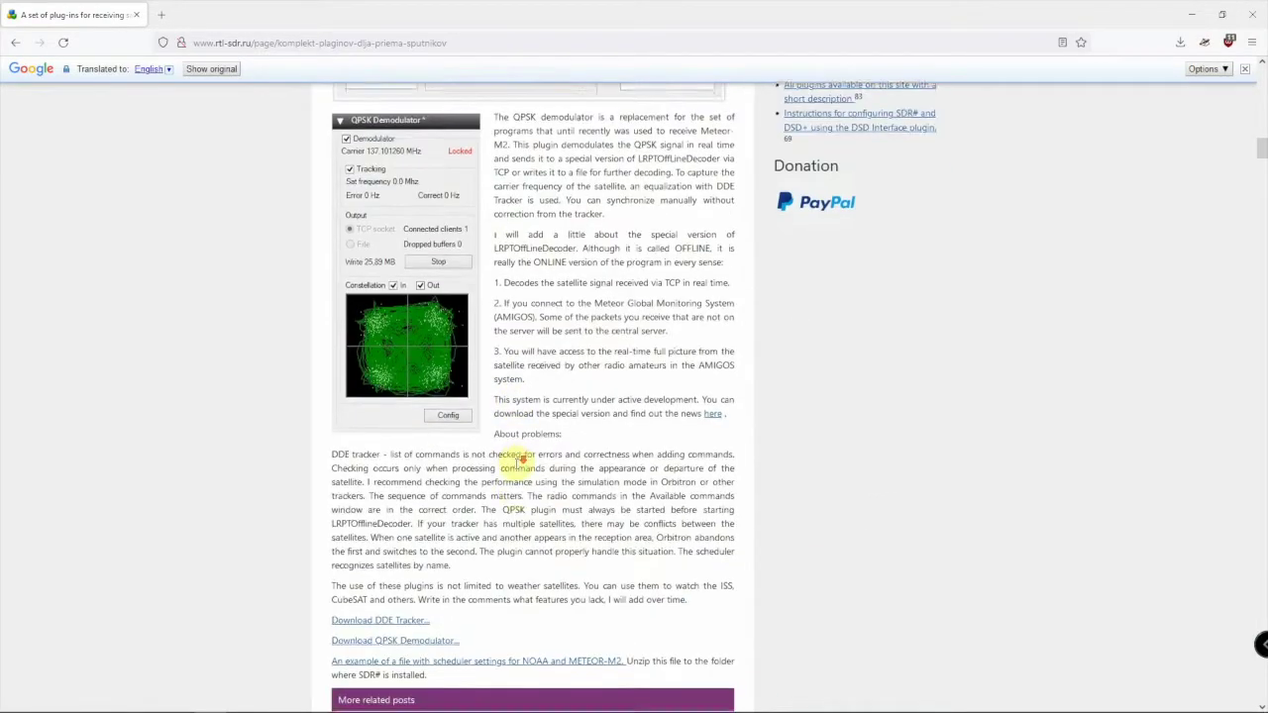
{"action": "mouse_move", "coordinate": [363, 493]}
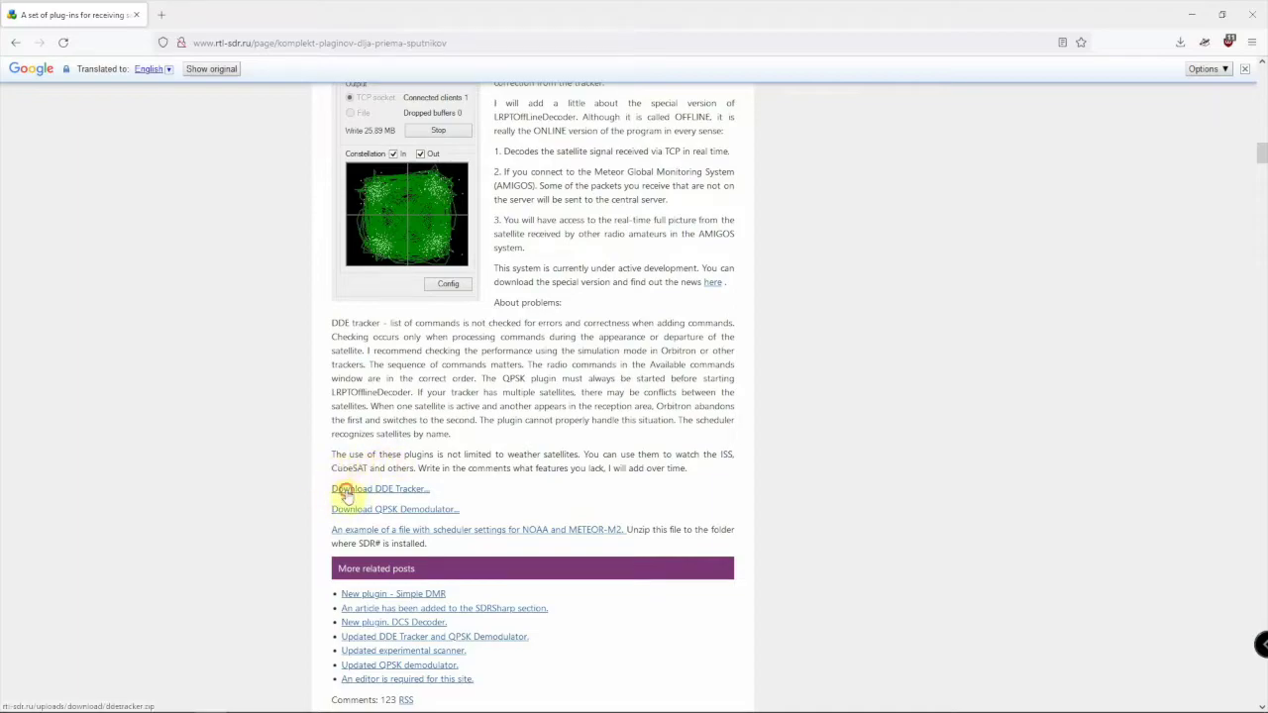
Download ddetracker.zip from the Download DDE Tracker link and save it to disk
{"action": "left_click", "coordinate": [343, 490]}
{"action": "left_click", "coordinate": [685, 442]}
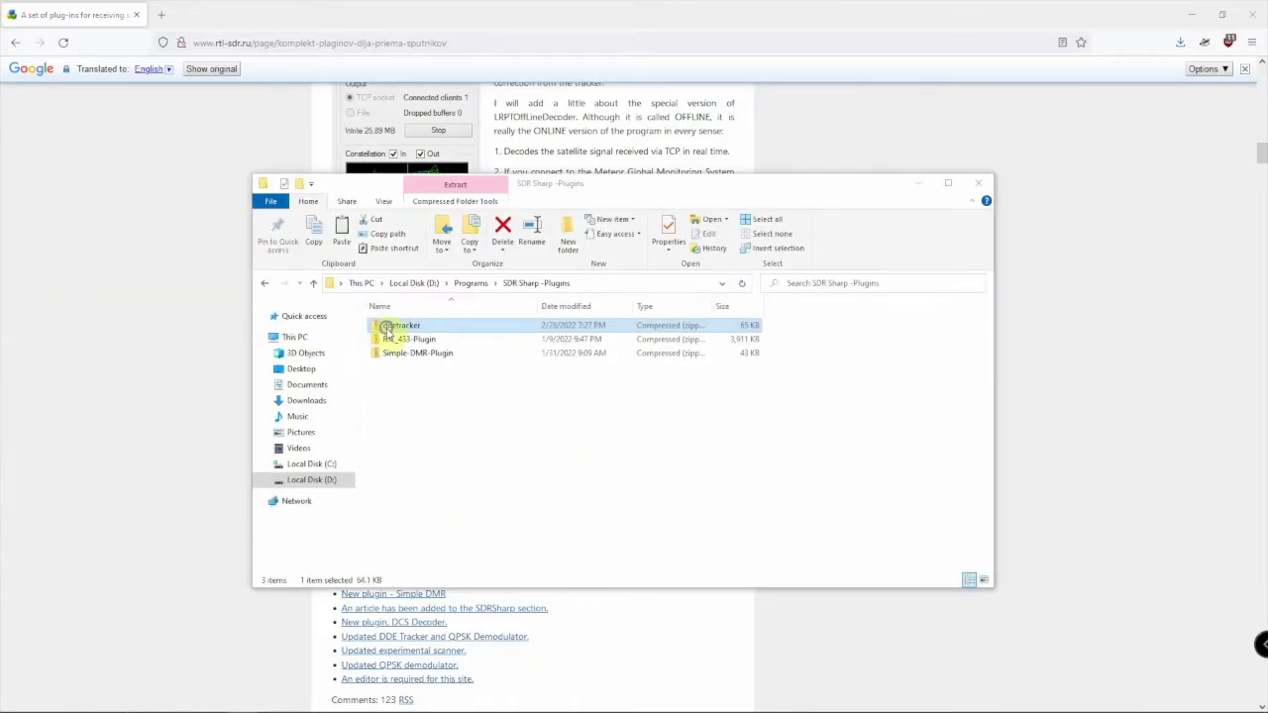
Extract ddetracker.zip with 7-Zip into a ddetracker folder, then open it and its MagicLine file
{"action": "right_click", "coordinate": [387, 328]}
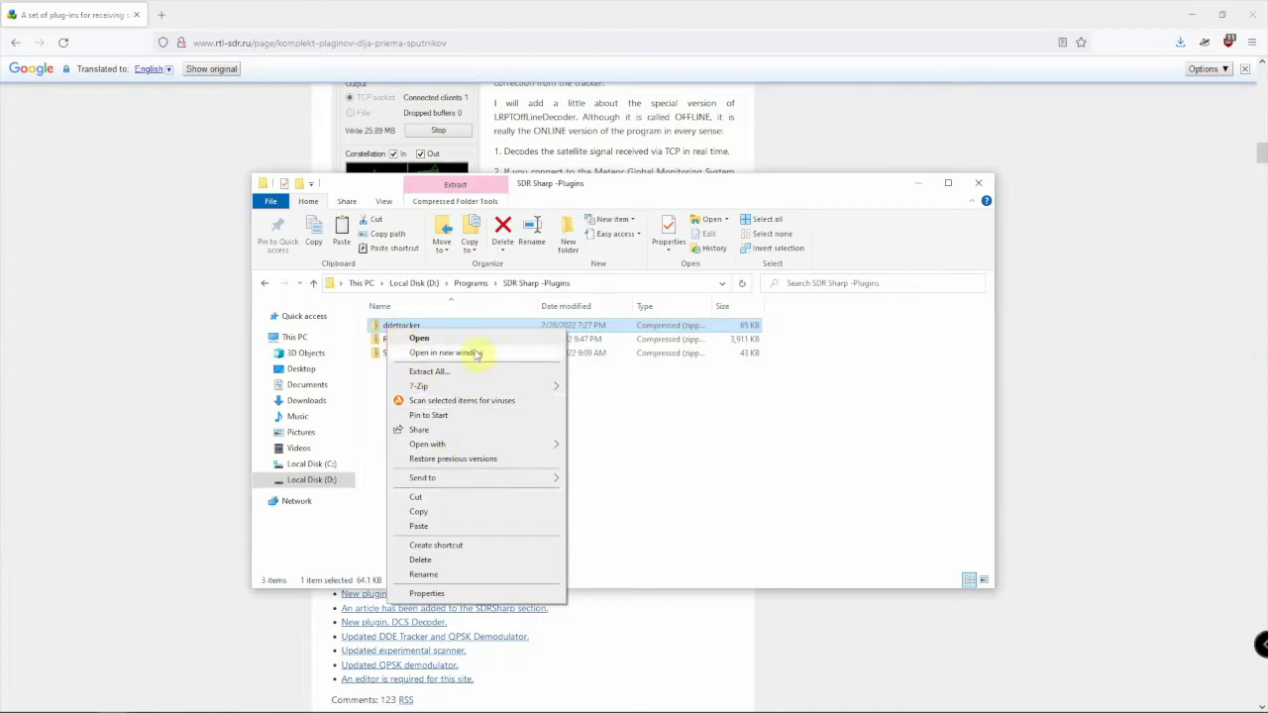
{"action": "mouse_move", "coordinate": [446, 388]}
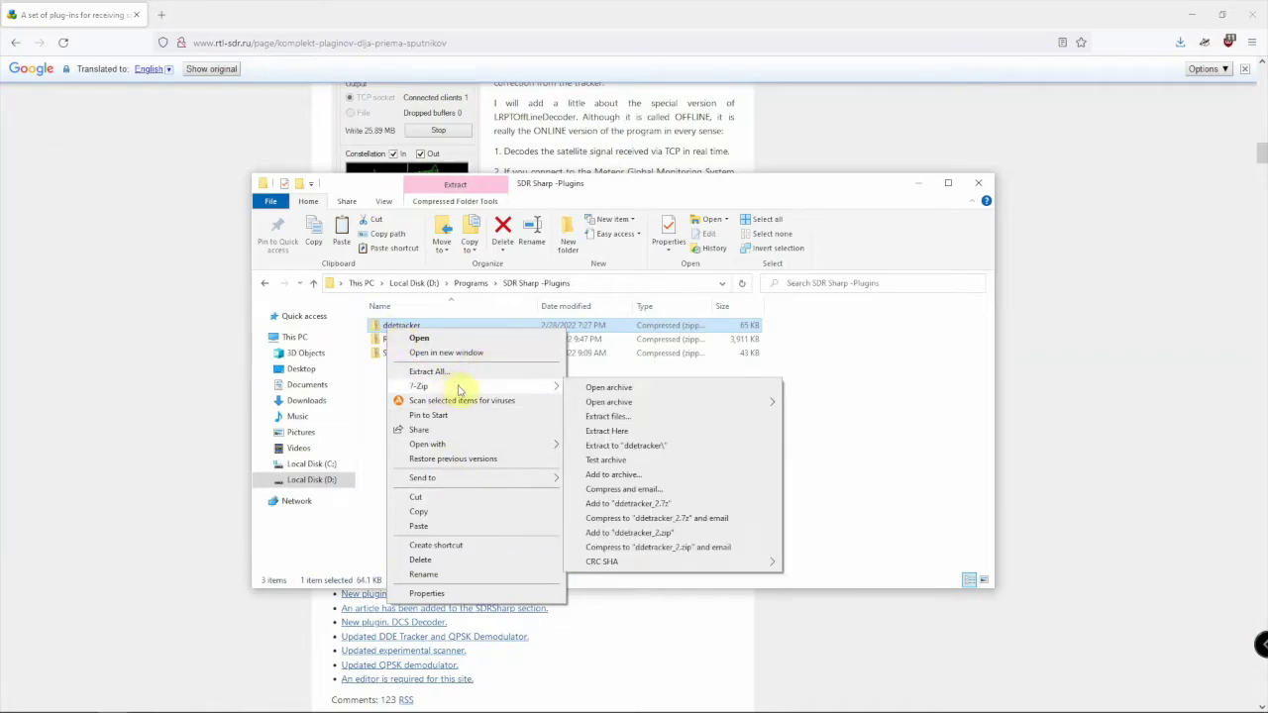
{"action": "left_click", "coordinate": [634, 446]}
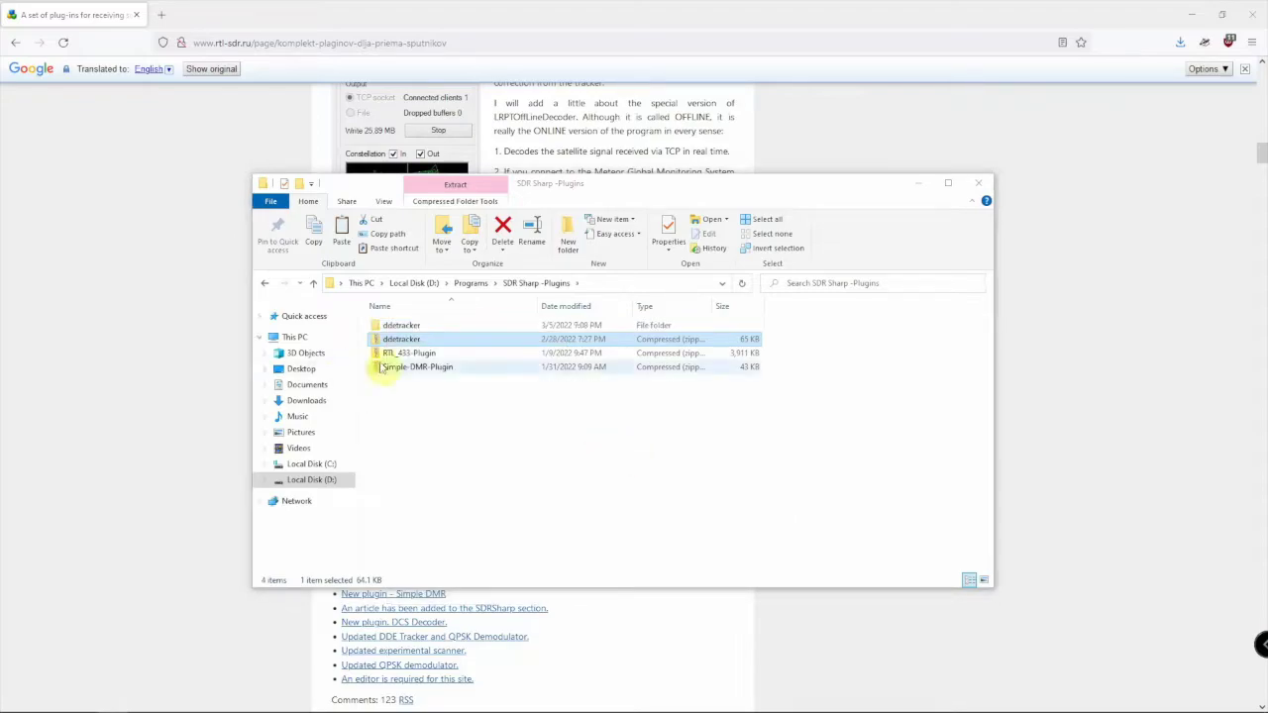
{"action": "double_click", "coordinate": [391, 327]}
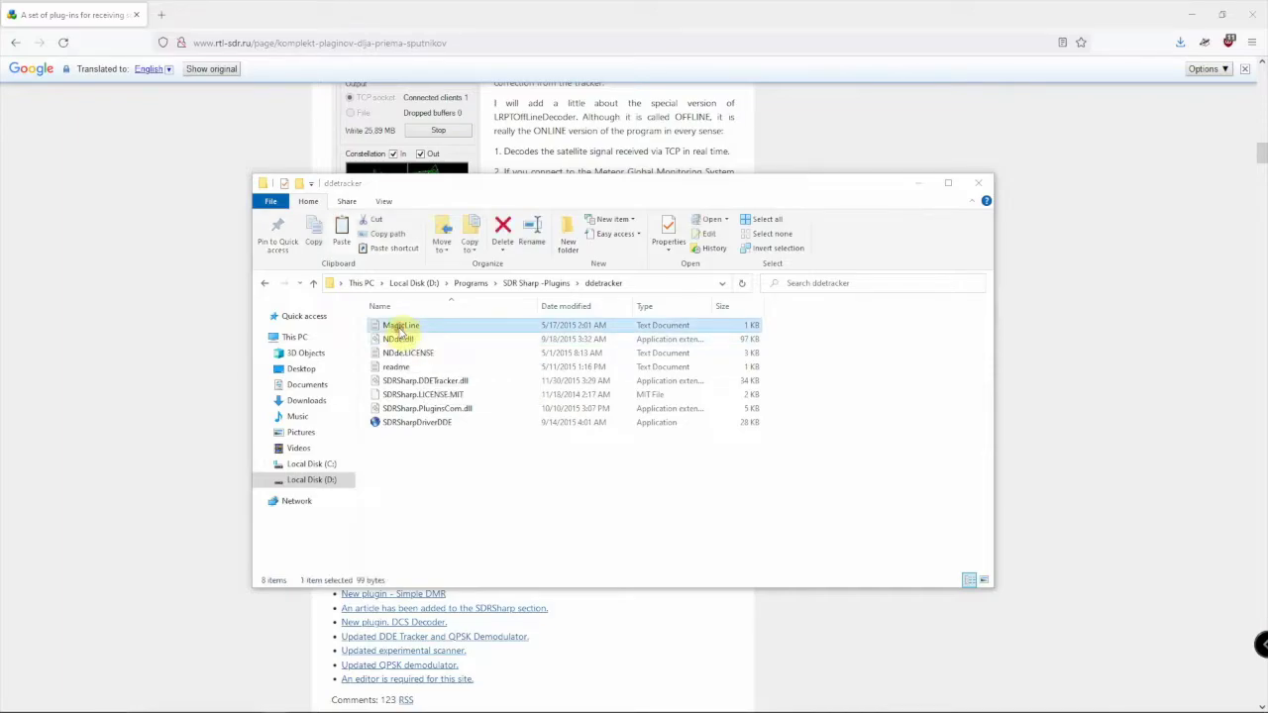
{"action": "key", "text": "Return"}
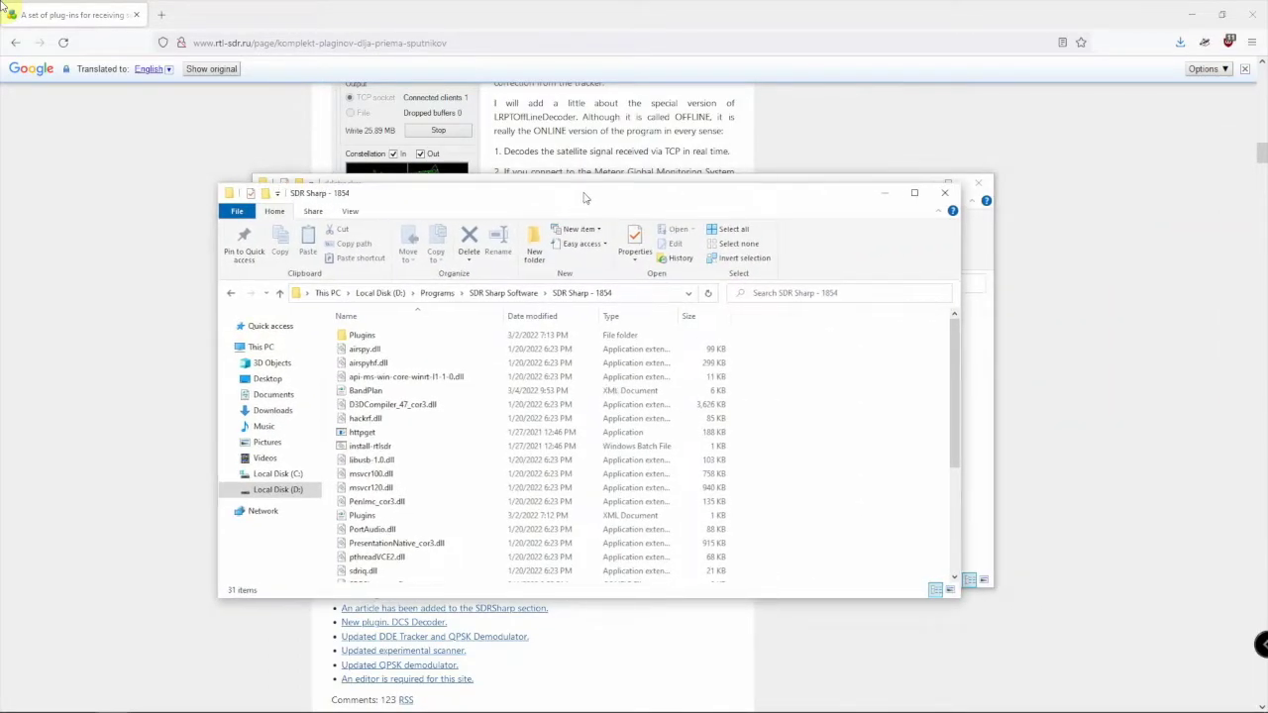
Open Plugins.xml from the SDR Sharp - 1854 folder for editing
{"action": "left_click", "coordinate": [226, 346]}
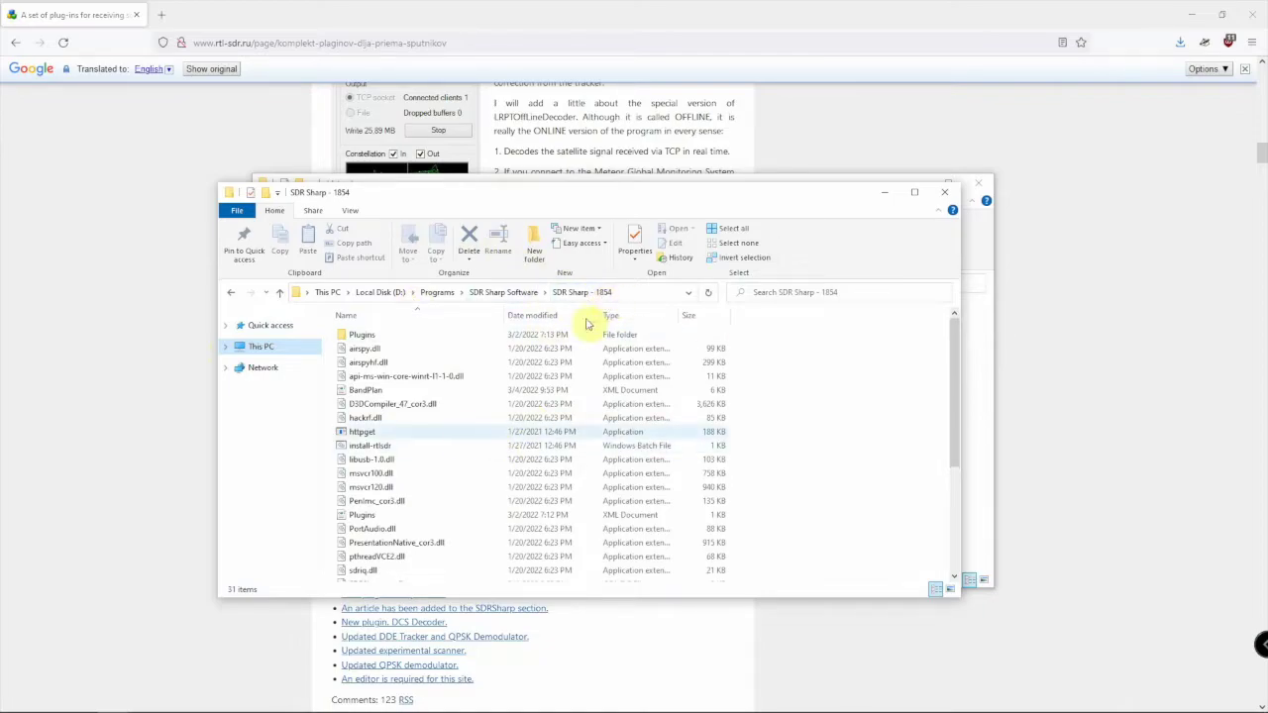
{"action": "scroll", "coordinate": [460, 436], "scroll_direction": "down", "scroll_amount": 4}
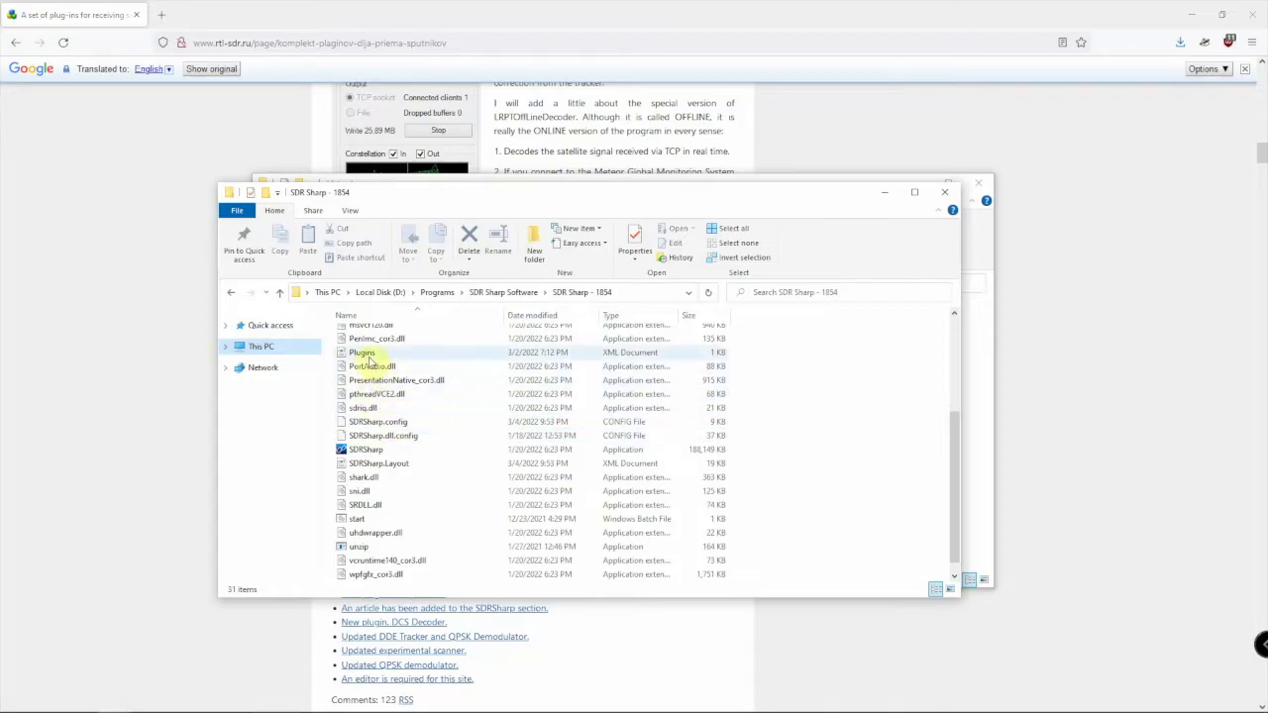
{"action": "left_click", "coordinate": [363, 353]}
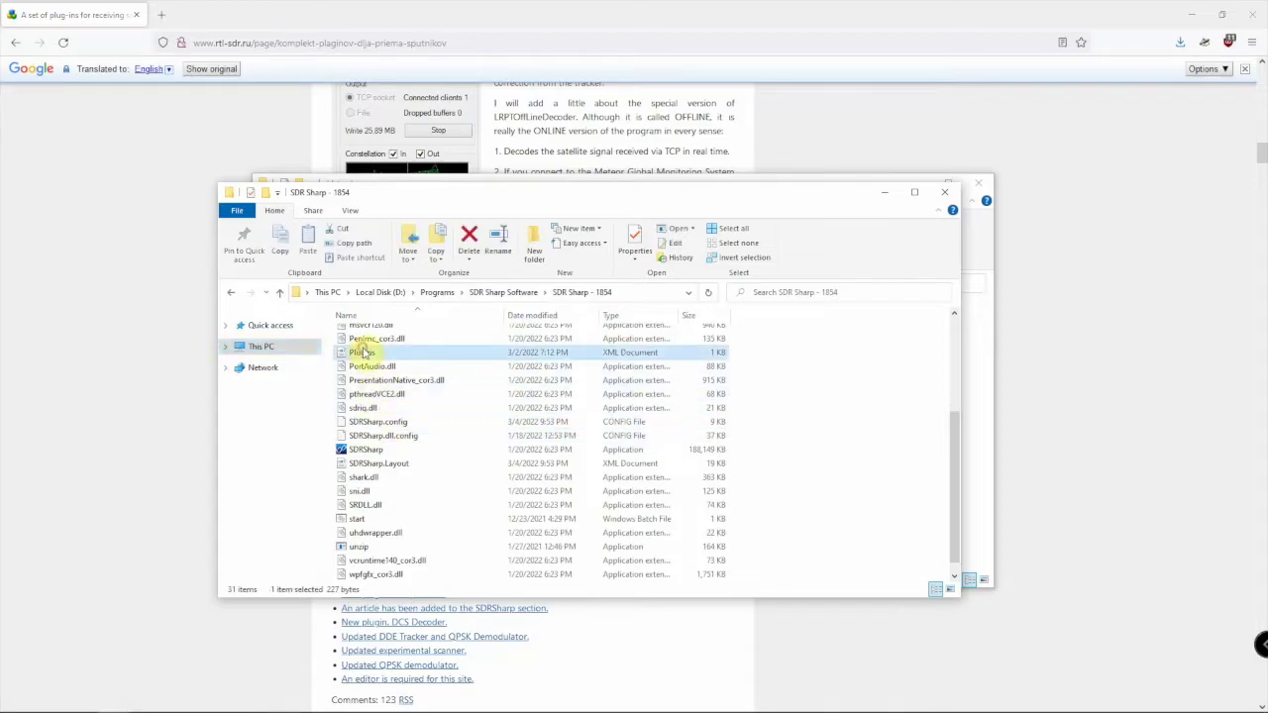
{"action": "right_click", "coordinate": [618, 355]}
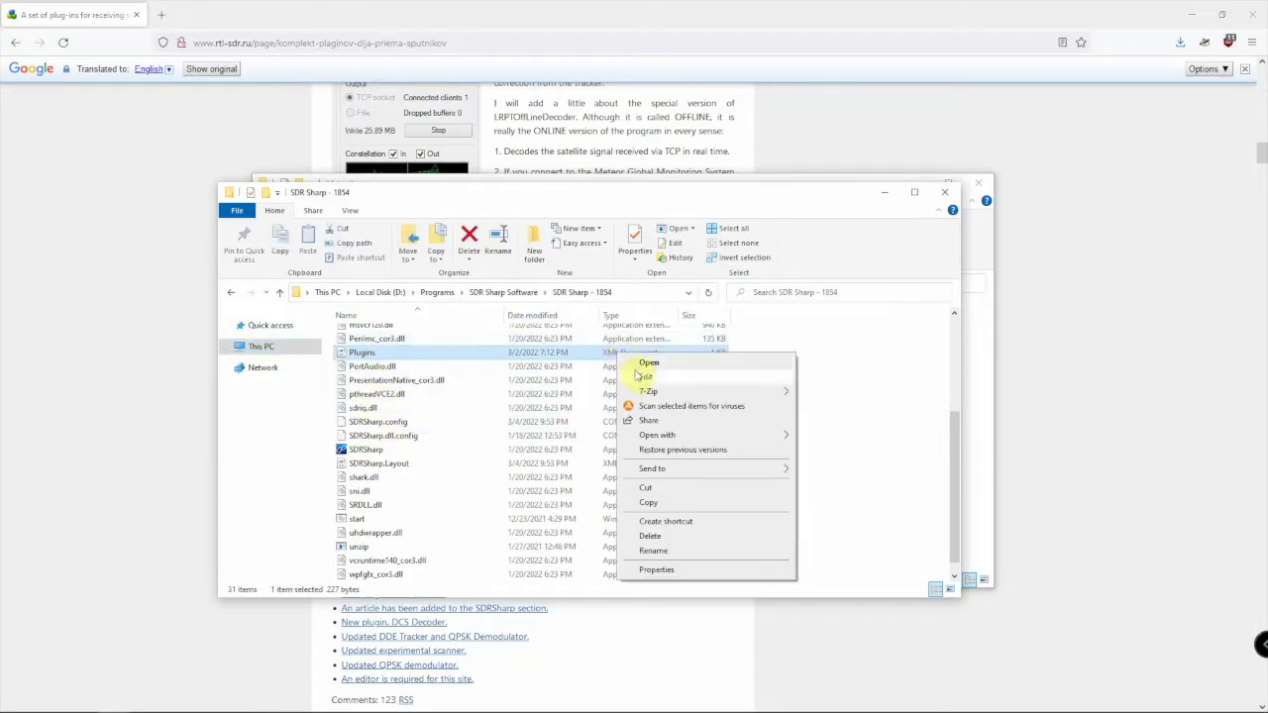
{"action": "left_click", "coordinate": [638, 374]}
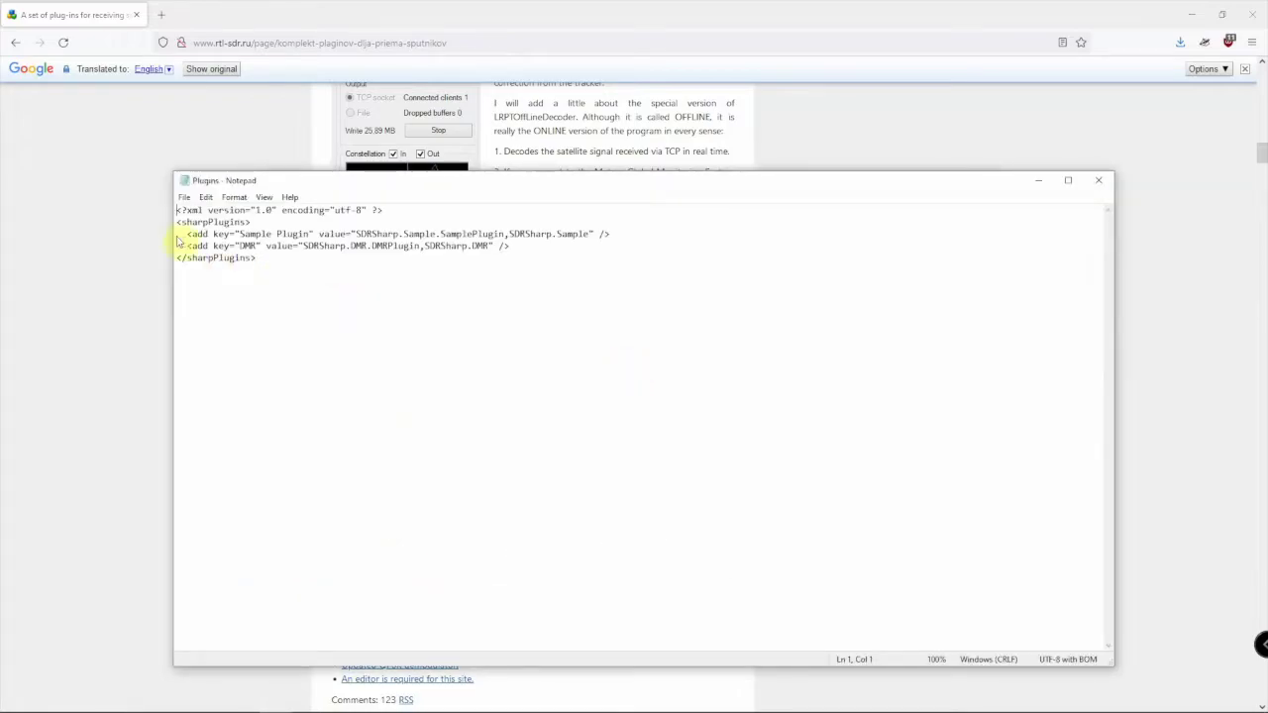
Paste the DDE Tracking Client entry on a new line after DMR and save Plugins.xml
{"action": "left_click", "coordinate": [548, 244]}
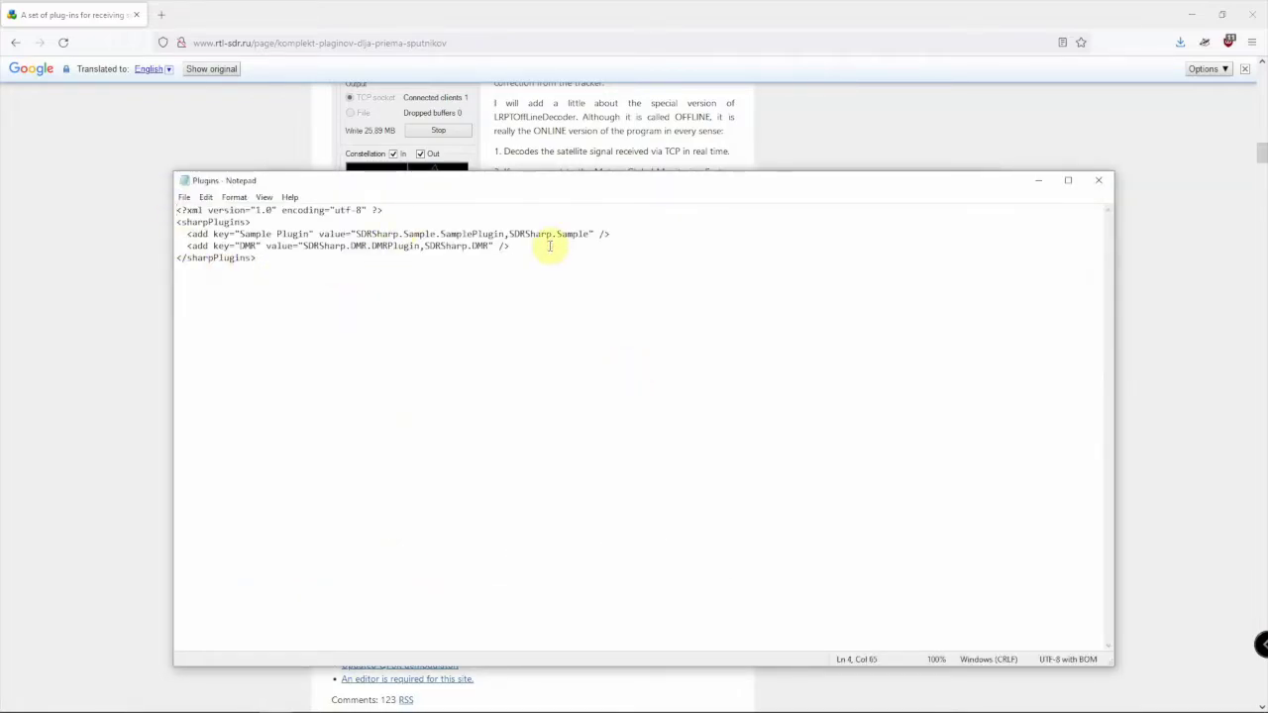
{"action": "key", "text": "Return"}
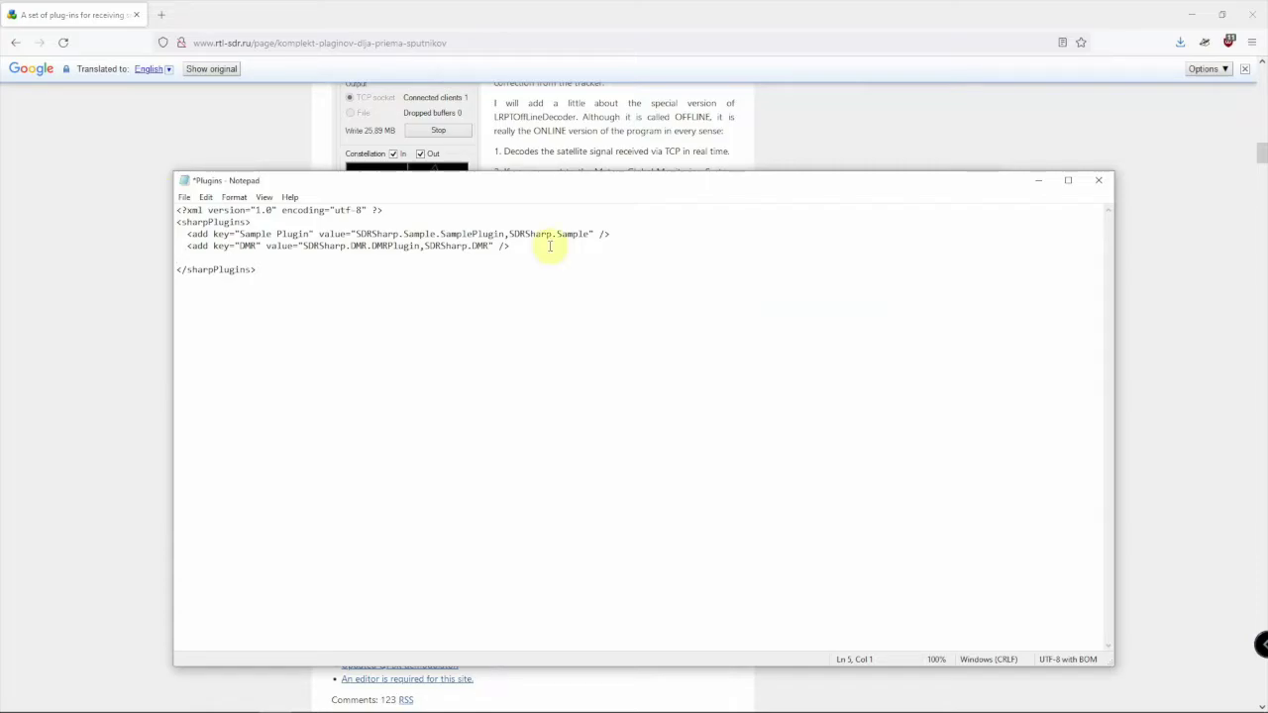
{"action": "key", "text": "ctrl+v"}
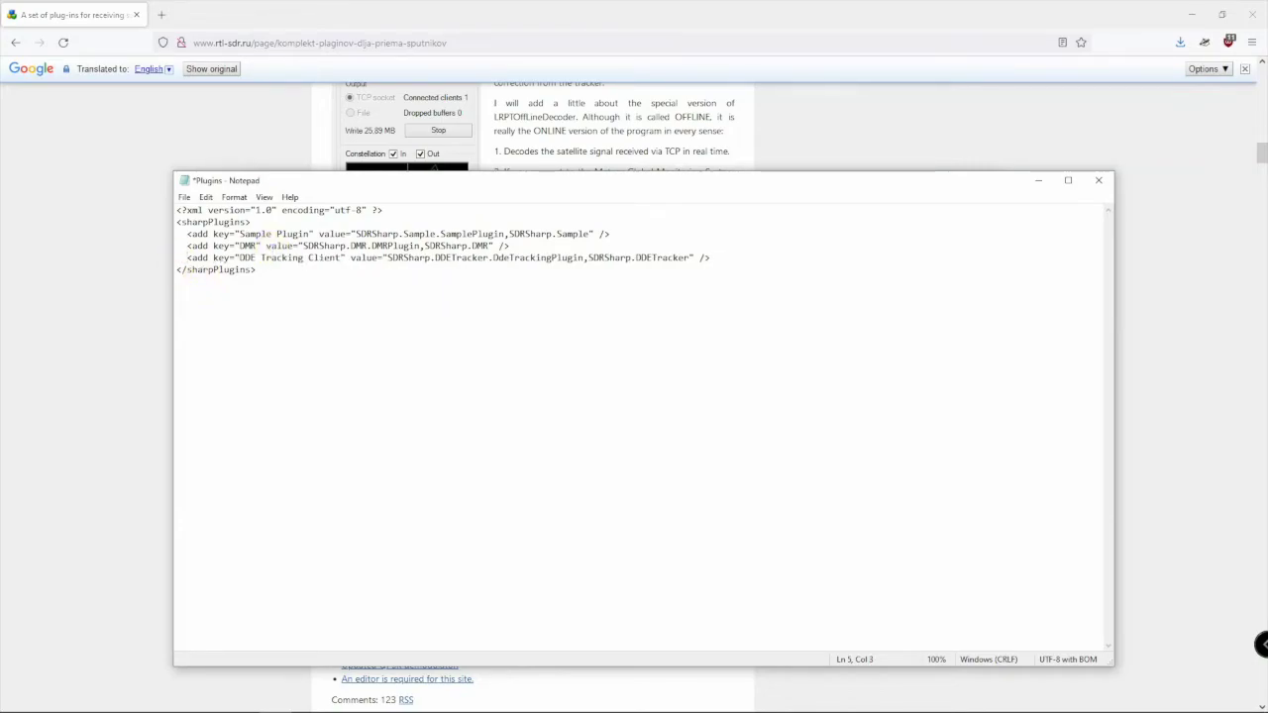
{"action": "left_click", "coordinate": [184, 197]}
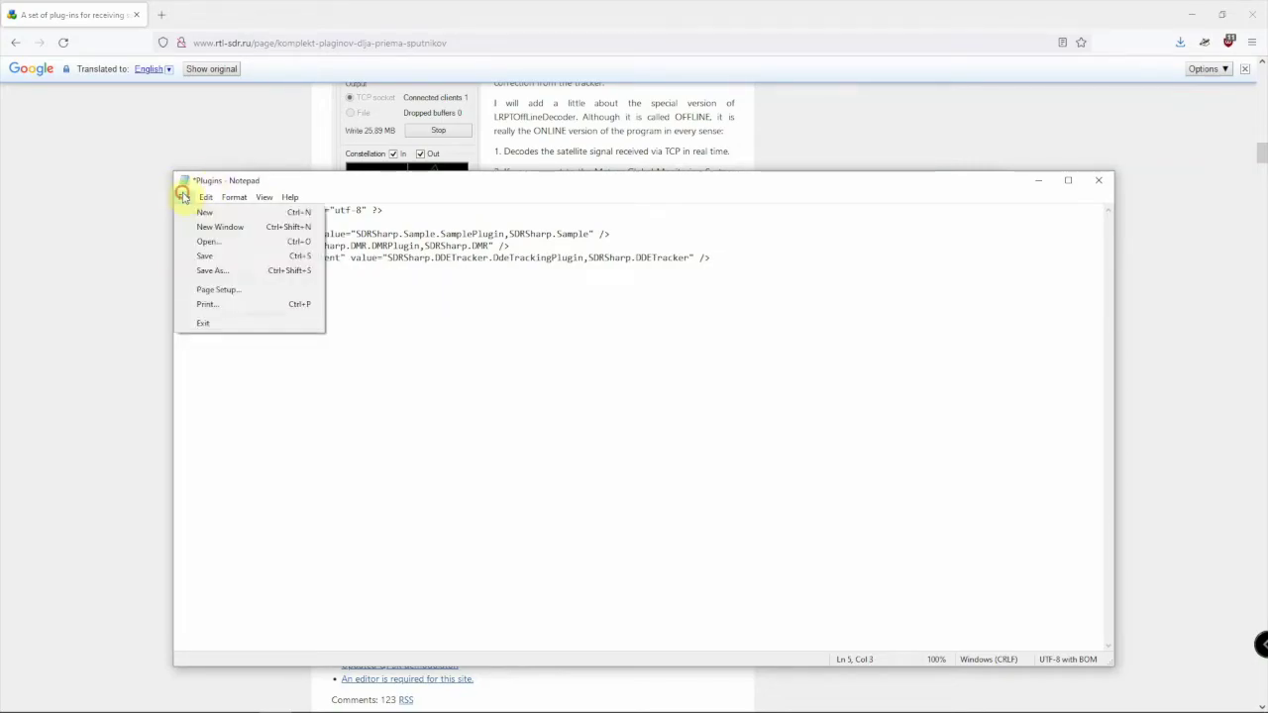
{"action": "left_click", "coordinate": [208, 256]}
Close Notepad and open the SDR Sharp - 1854 Plugins folder beside the ddetracker window
{"action": "left_click", "coordinate": [1097, 180]}
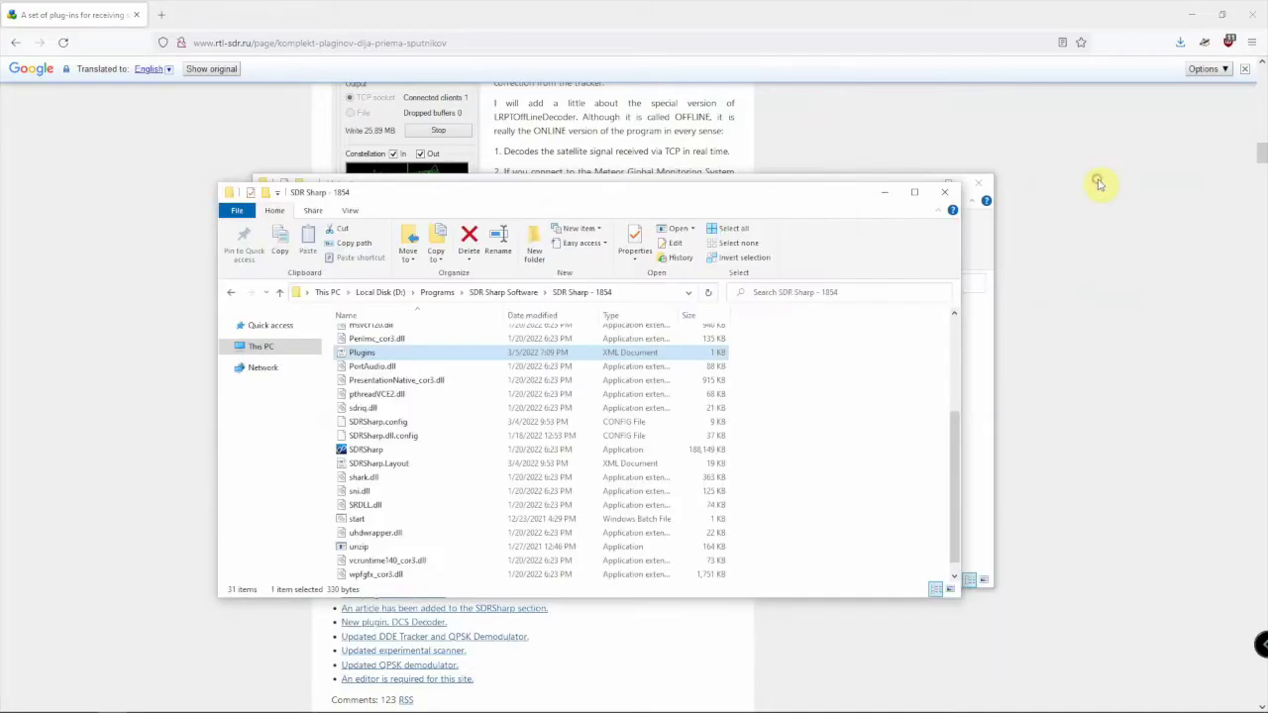
{"action": "scroll", "coordinate": [486, 396], "scroll_direction": "up", "scroll_amount": 4}
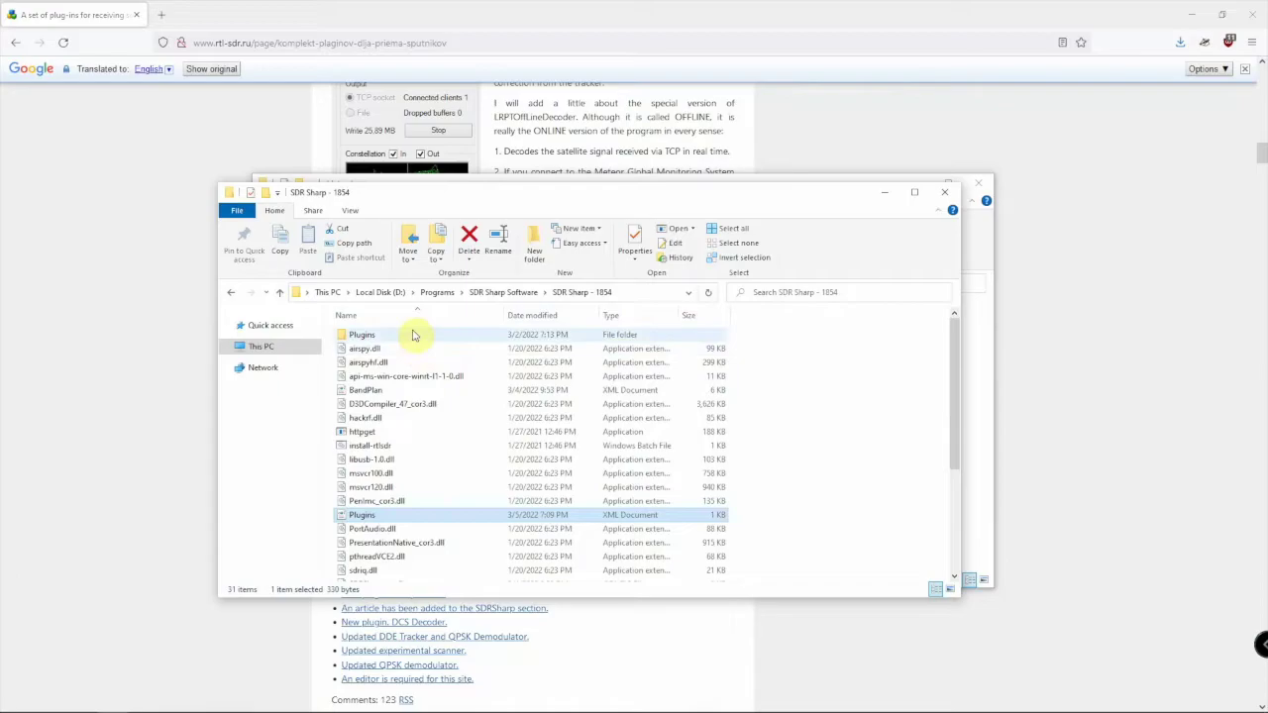
{"action": "double_click", "coordinate": [414, 335]}
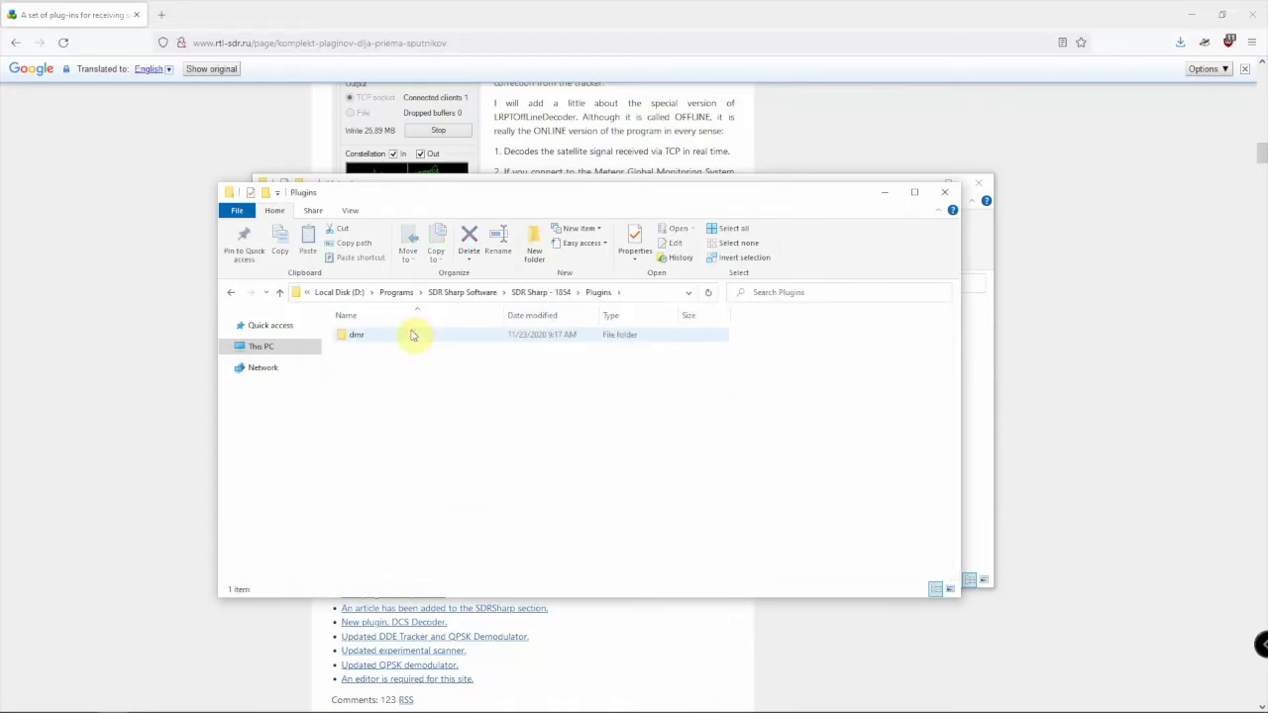
{"action": "left_click_drag", "start_coordinate": [525, 198], "coordinate": [883, 181]}
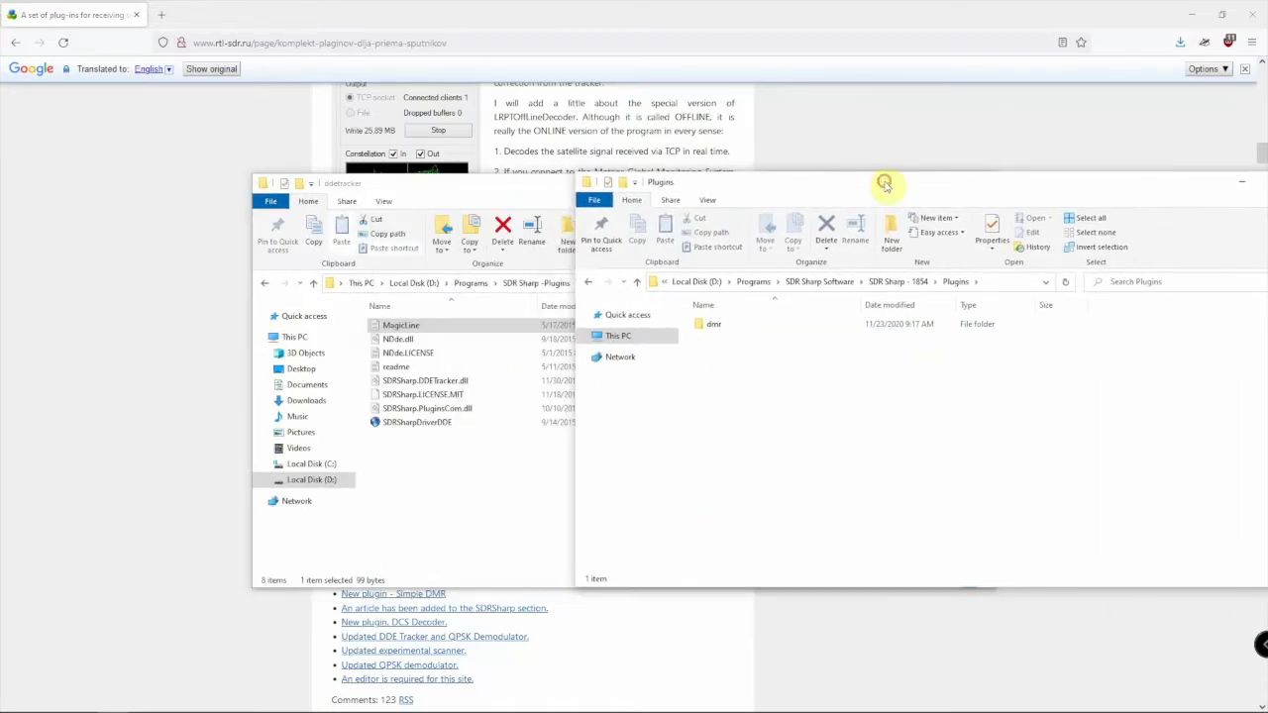
{"action": "left_click", "coordinate": [418, 510]}
{"action": "key", "text": "alt+Up"}
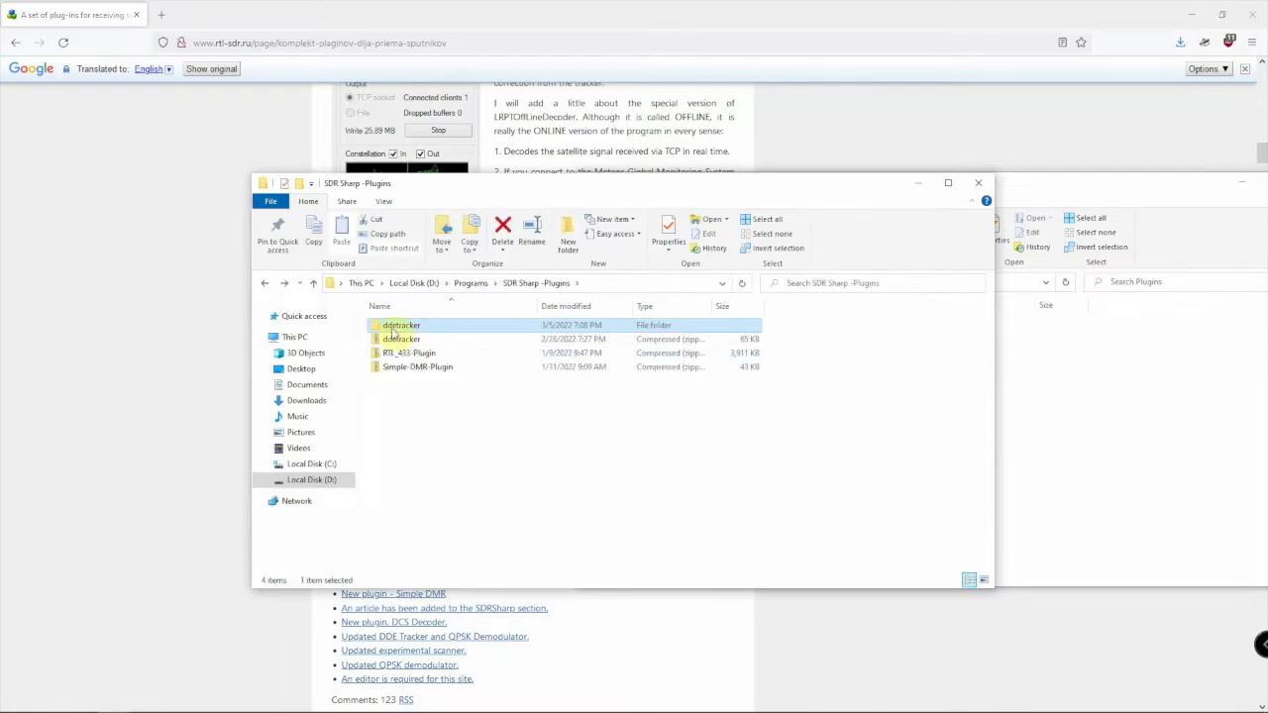
Move the ddetracker folder into the SDR Sharp - 1854 Plugins folder, check its files, and close the window
{"action": "mouse_move", "coordinate": [392, 330]}
{"action": "left_mouse_down"}
{"action": "mouse_move", "coordinate": [416, 298]}
{"action": "mouse_move", "coordinate": [1119, 456]}
{"action": "mouse_move", "coordinate": [1126, 472]}
{"action": "left_mouse_up"}
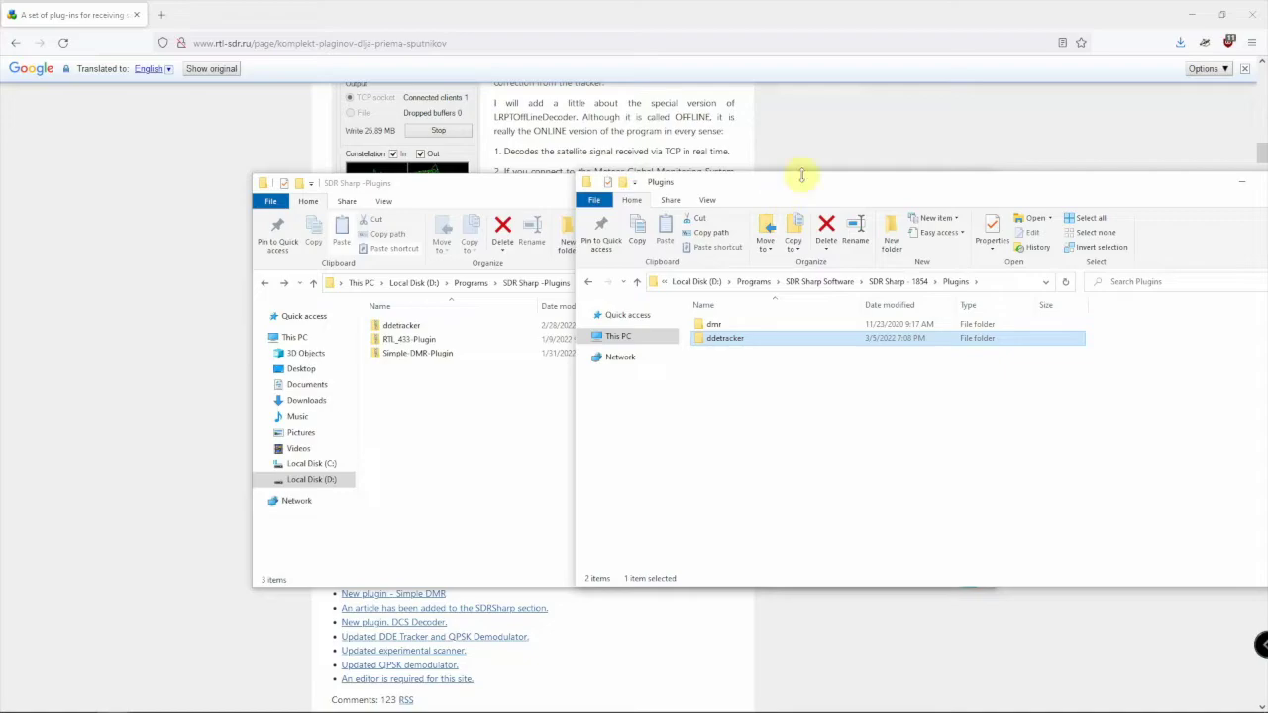
{"action": "double_click", "coordinate": [730, 338]}
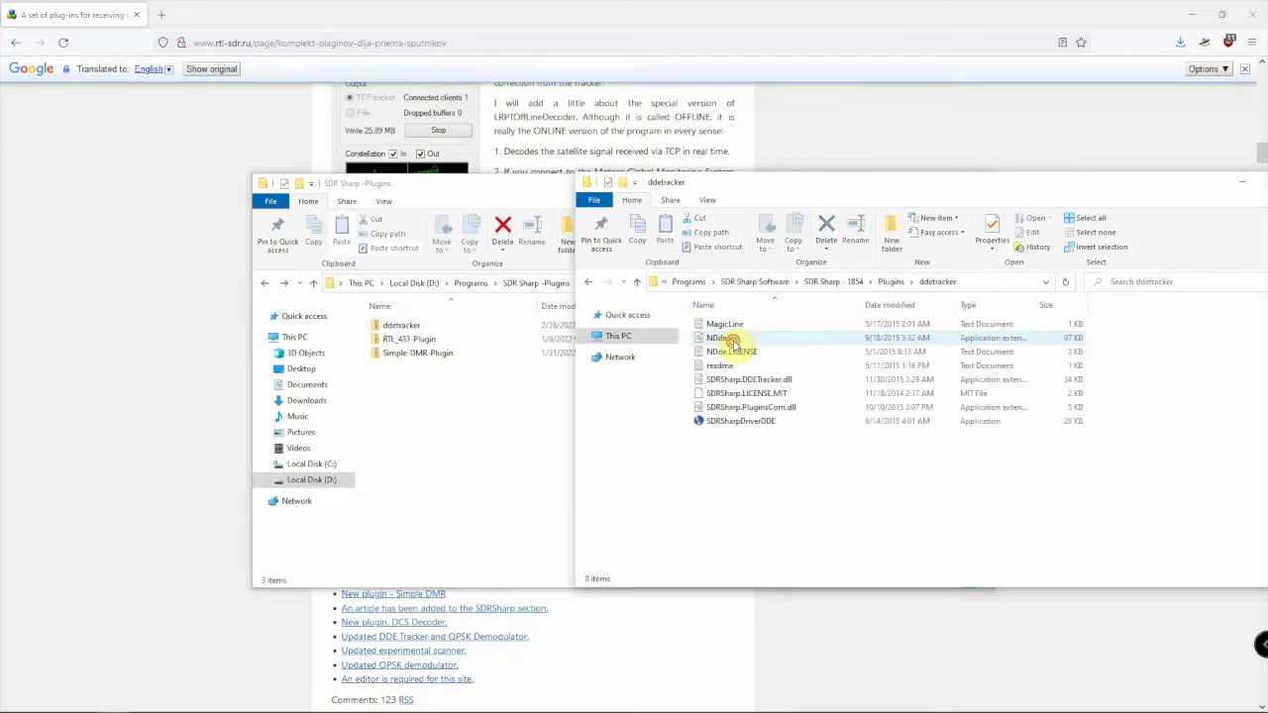
{"action": "key", "text": "alt+Left"}
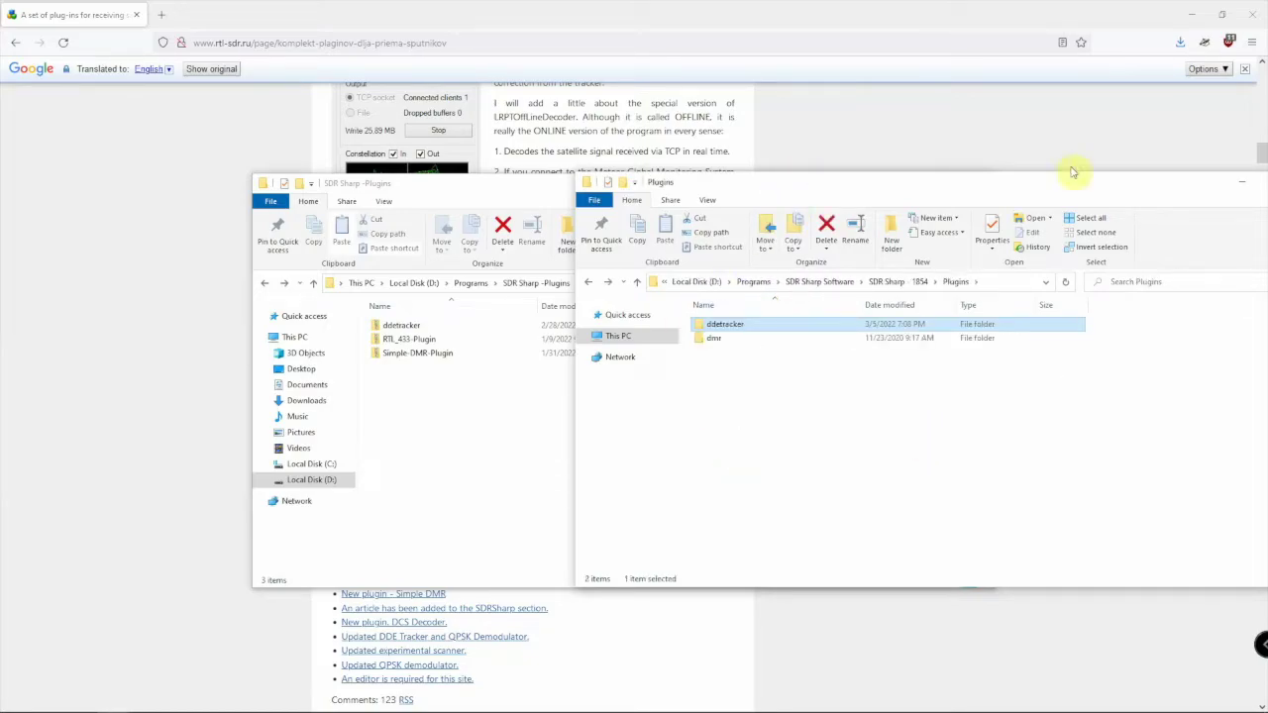
{"action": "left_click_drag", "start_coordinate": [853, 186], "coordinate": [588, 189]}
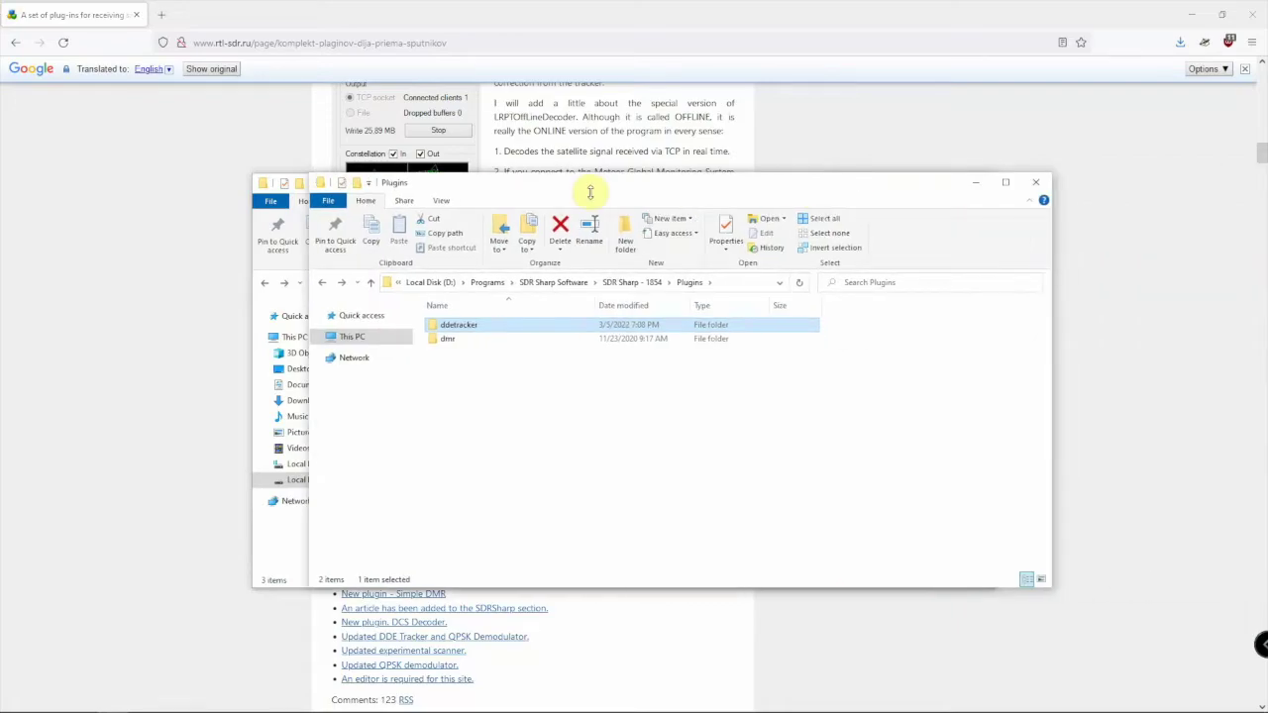
{"action": "left_click", "coordinate": [1030, 184]}
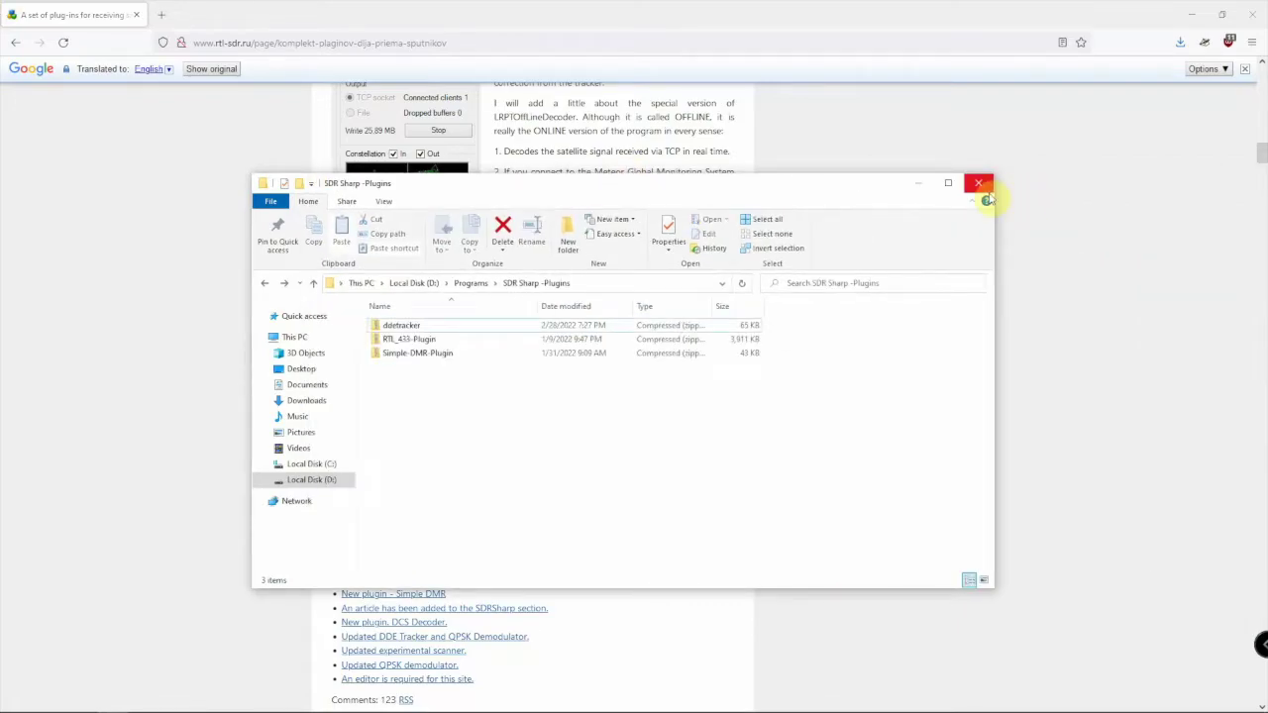
Close the SDR Sharp -Plugins window and launch SDRSharp.exe from the SDR Sharp - 1854 folder
{"action": "left_click", "coordinate": [984, 188]}
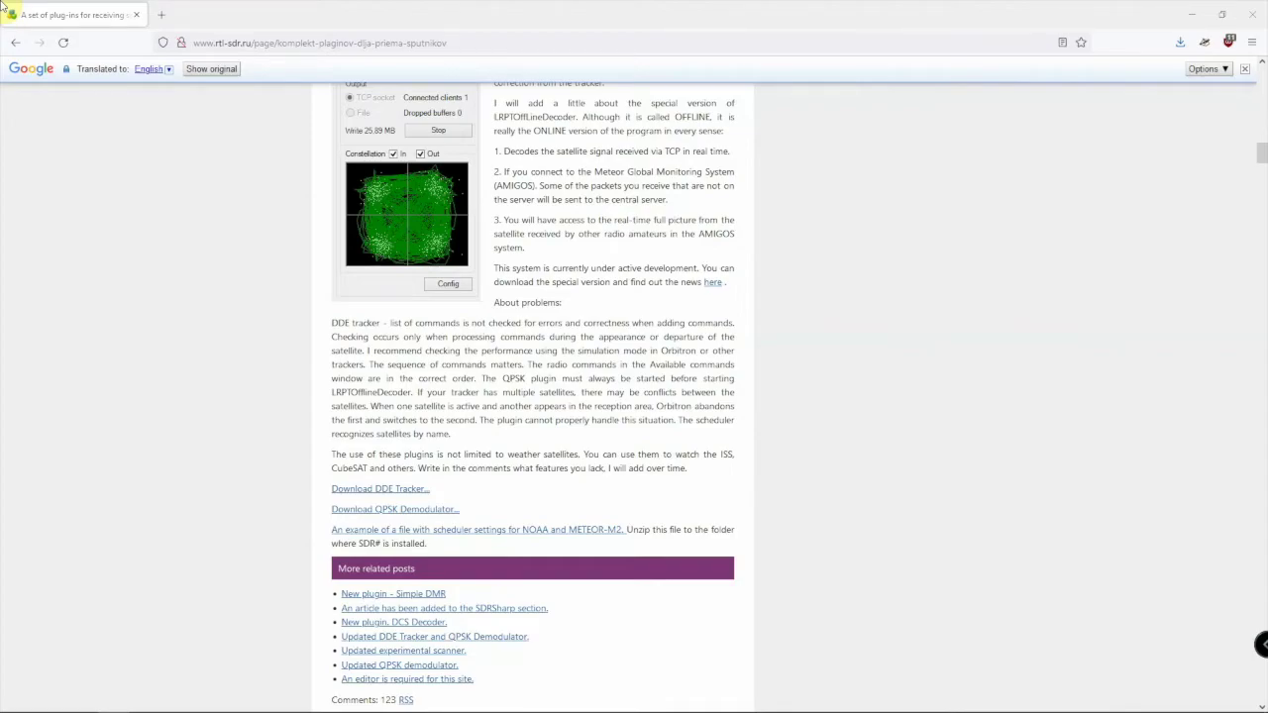
{"action": "scroll", "coordinate": [426, 436], "scroll_direction": "down", "scroll_amount": 3}
{"action": "left_click", "coordinate": [416, 445]}
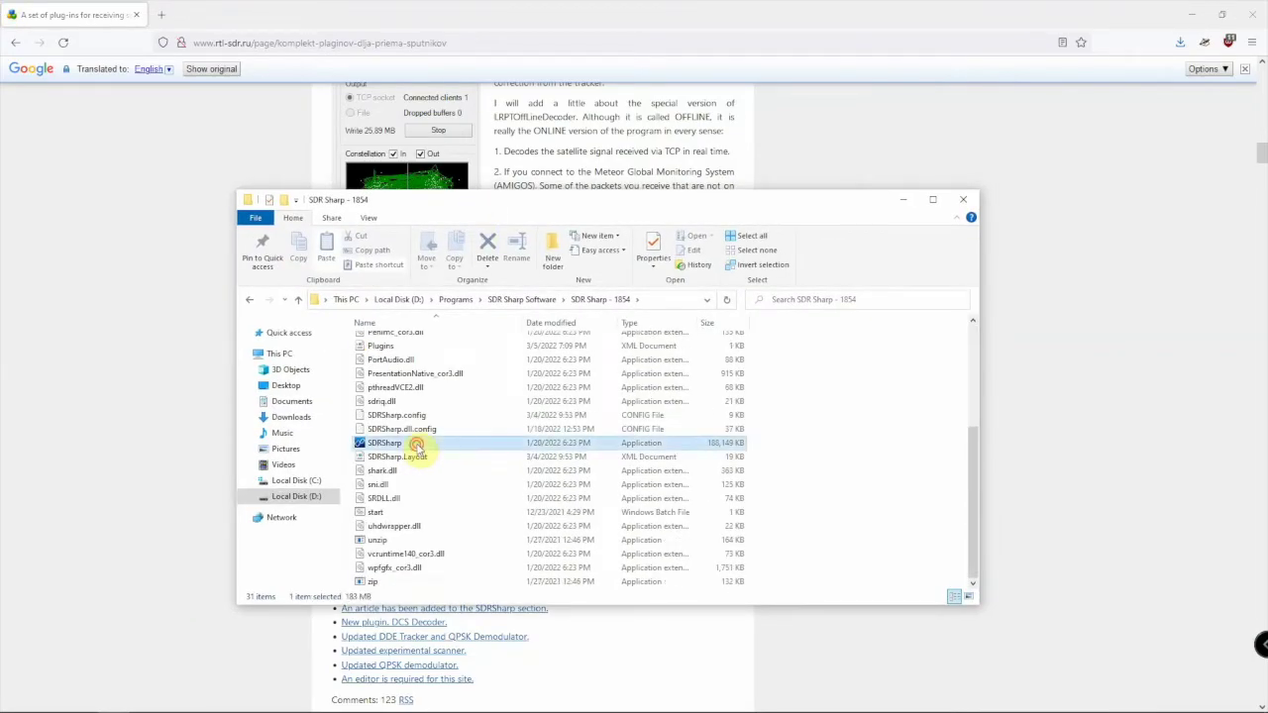
{"action": "double_click", "coordinate": [416, 445]}
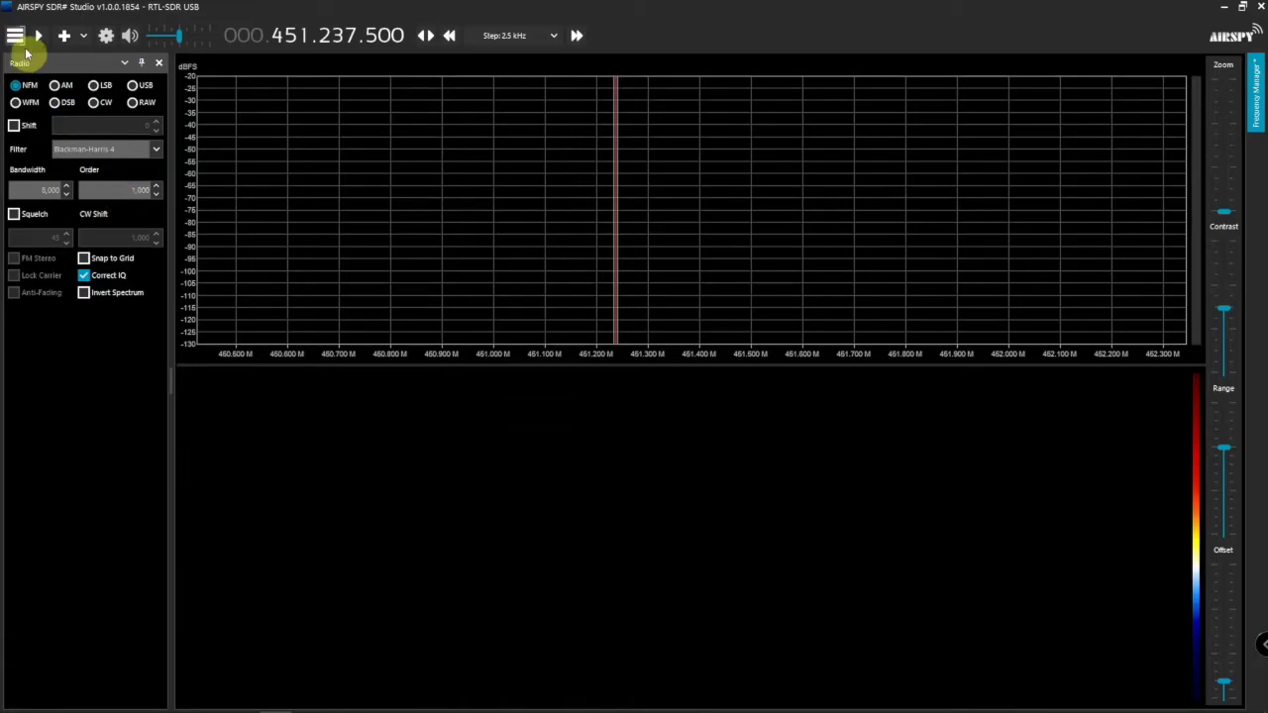
Show the Tracking DDE Client v1.2 panel, toggle Scheduler on and off, and open Config
{"action": "left_click", "coordinate": [18, 39]}
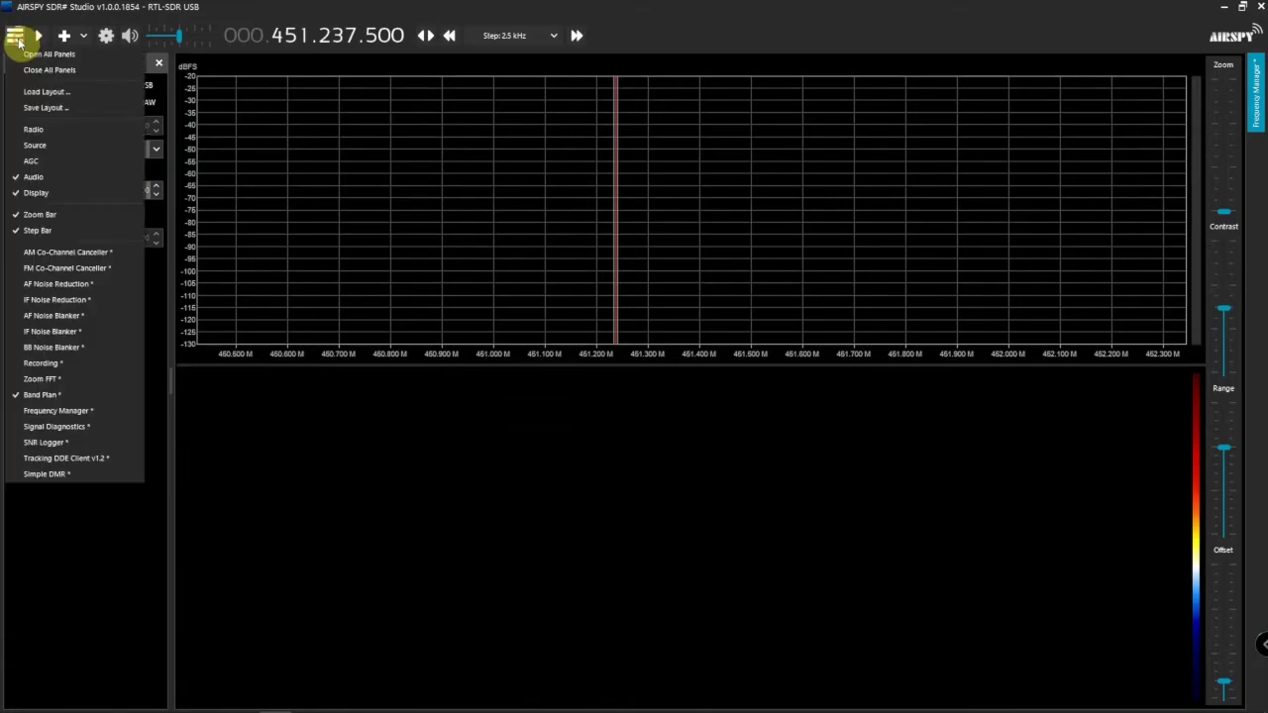
{"action": "left_click", "coordinate": [85, 461]}
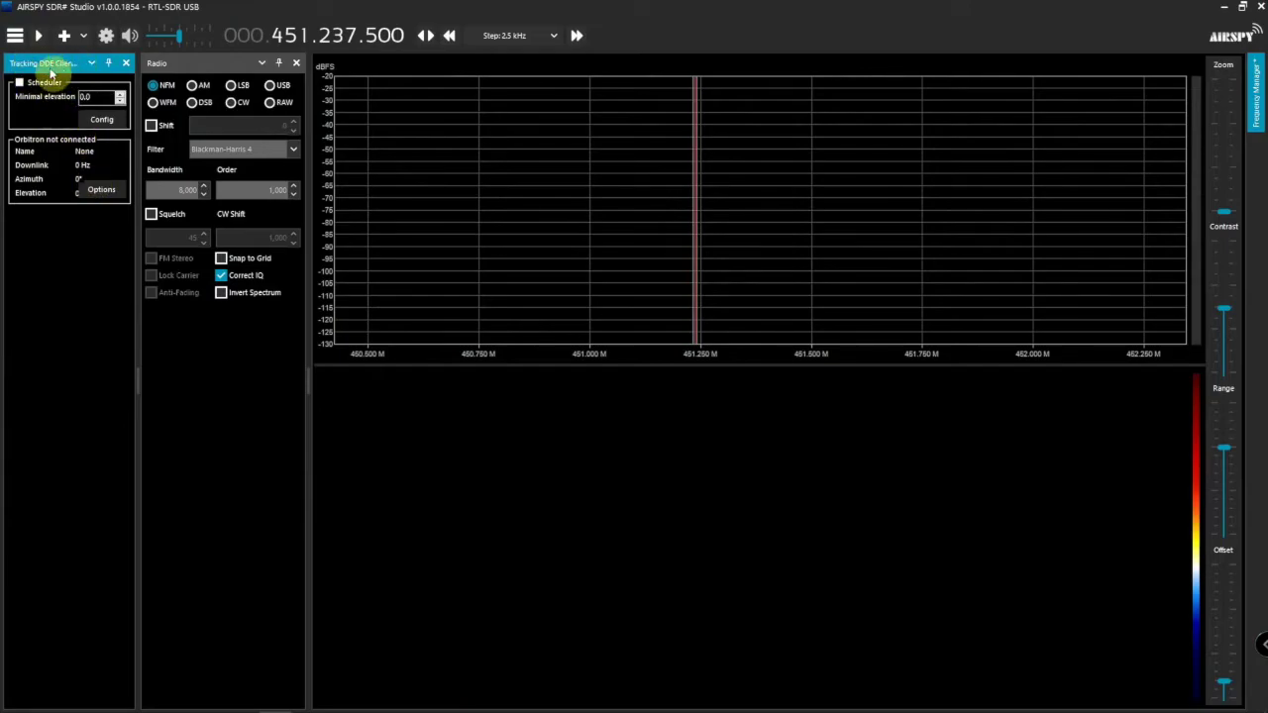
{"action": "left_click", "coordinate": [24, 84]}
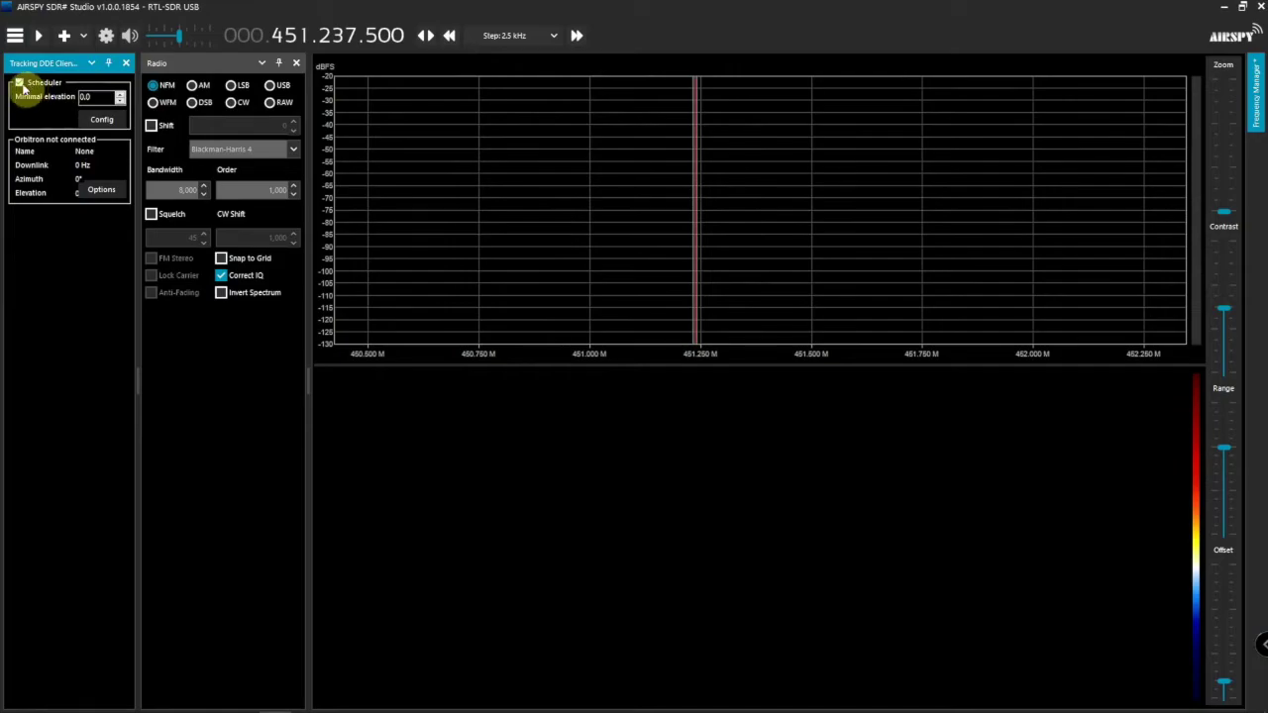
{"action": "left_click", "coordinate": [18, 86]}
{"action": "left_click", "coordinate": [99, 117]}
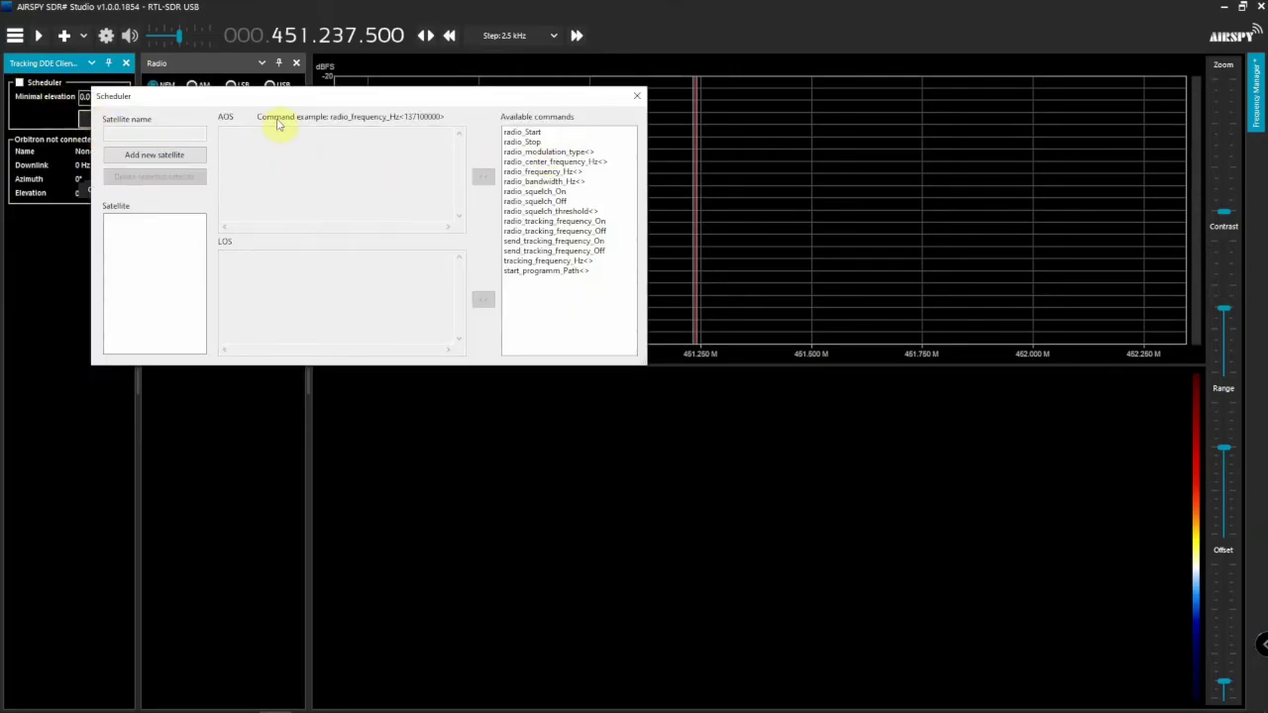
Close the Scheduler, then open and close the WiSP DDE Configuration options dialog
{"action": "left_click", "coordinate": [637, 95]}
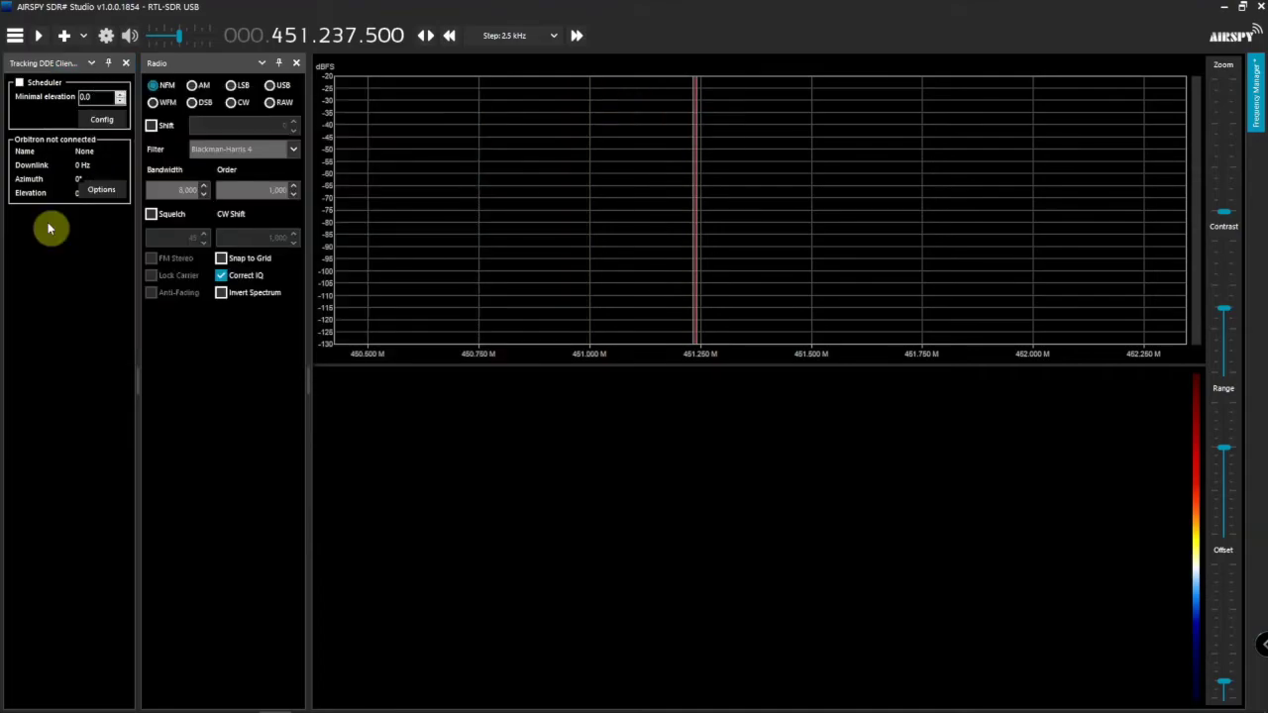
{"action": "left_click", "coordinate": [101, 189]}
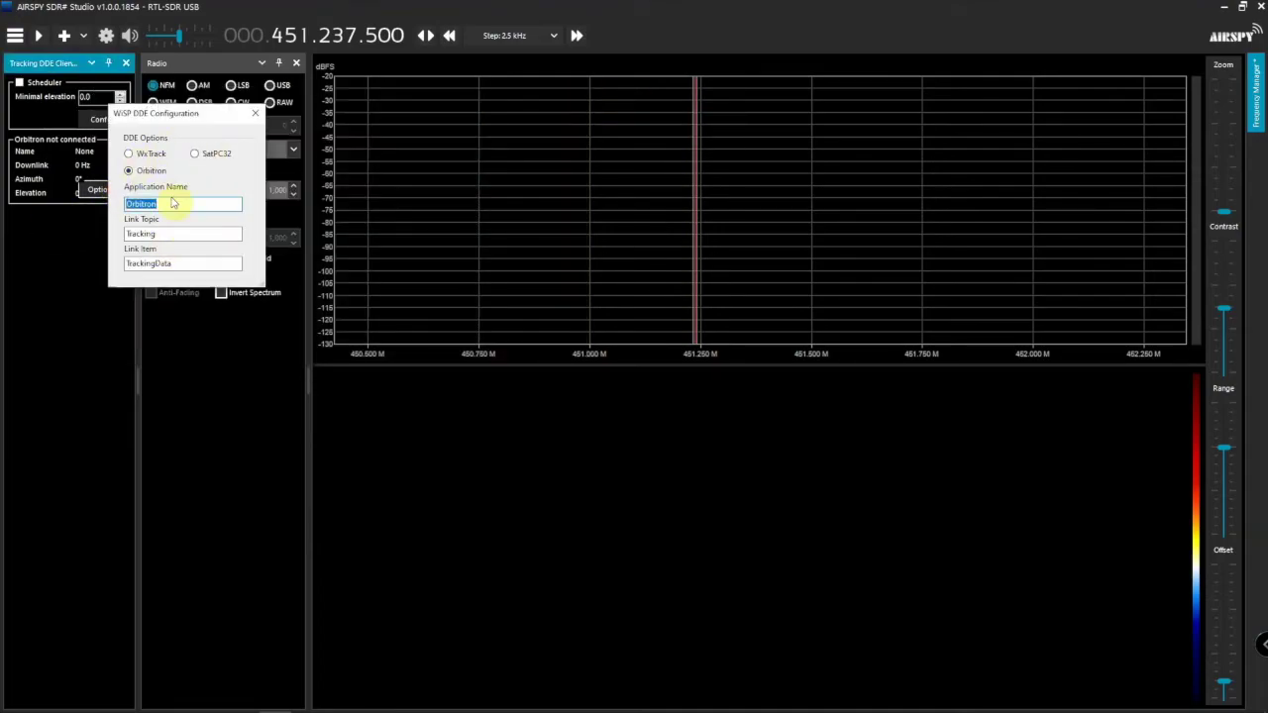
{"action": "left_click", "coordinate": [254, 113]}
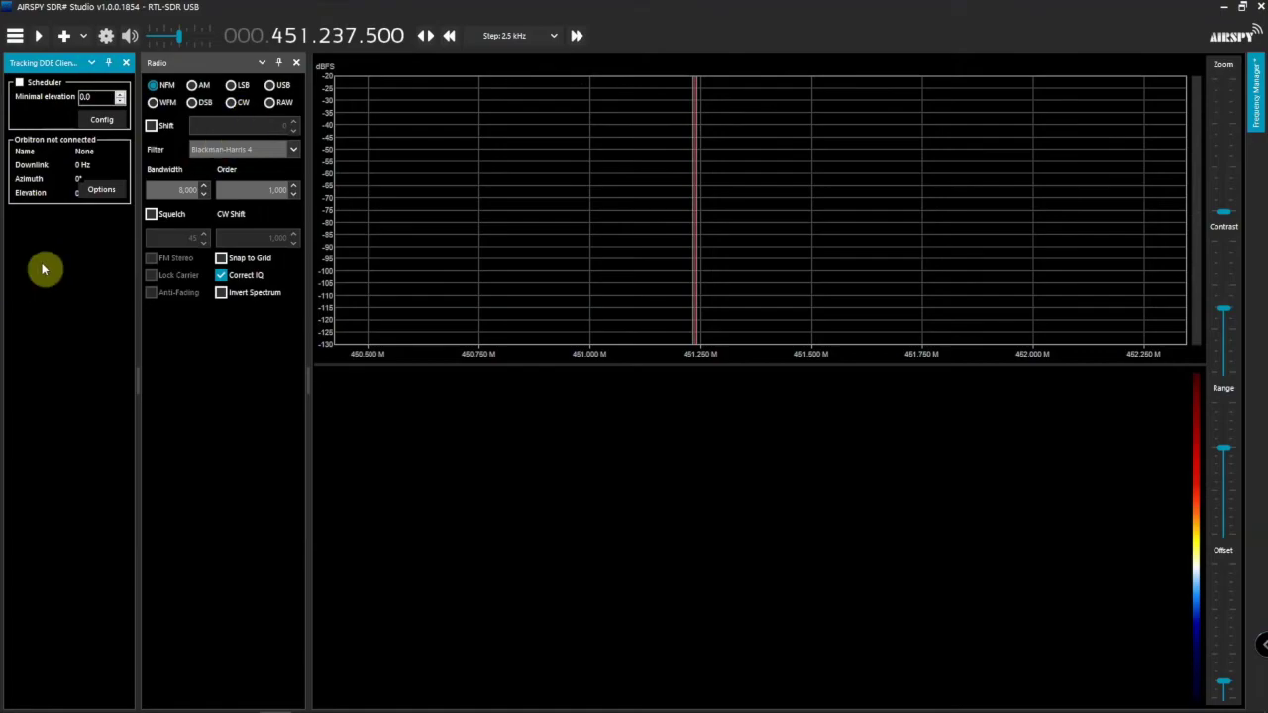